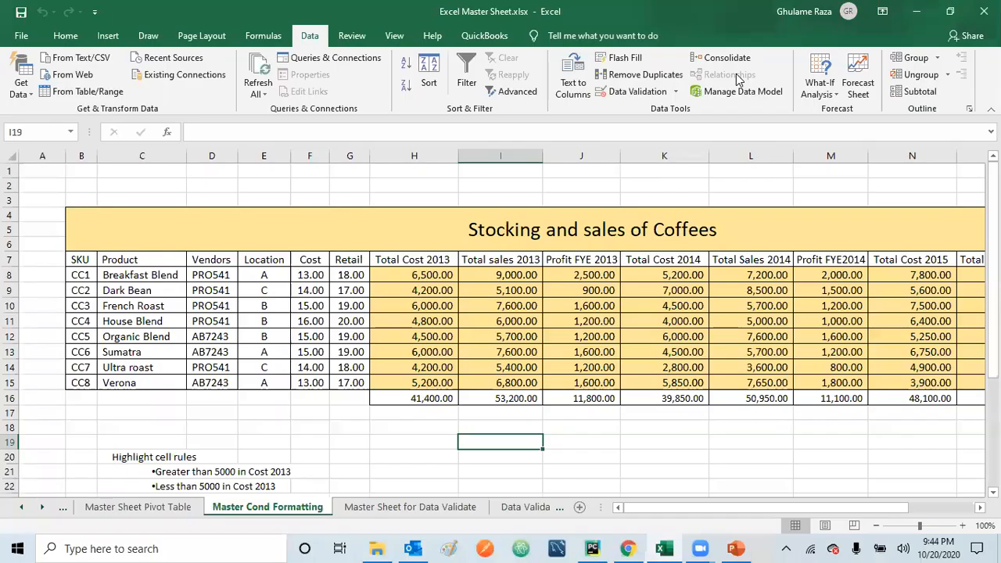
Step: Highlight Total Cost 2013 values (H8:H15) greater than 5000 with Light Red Fill with Dark Red Text
click(310, 398)
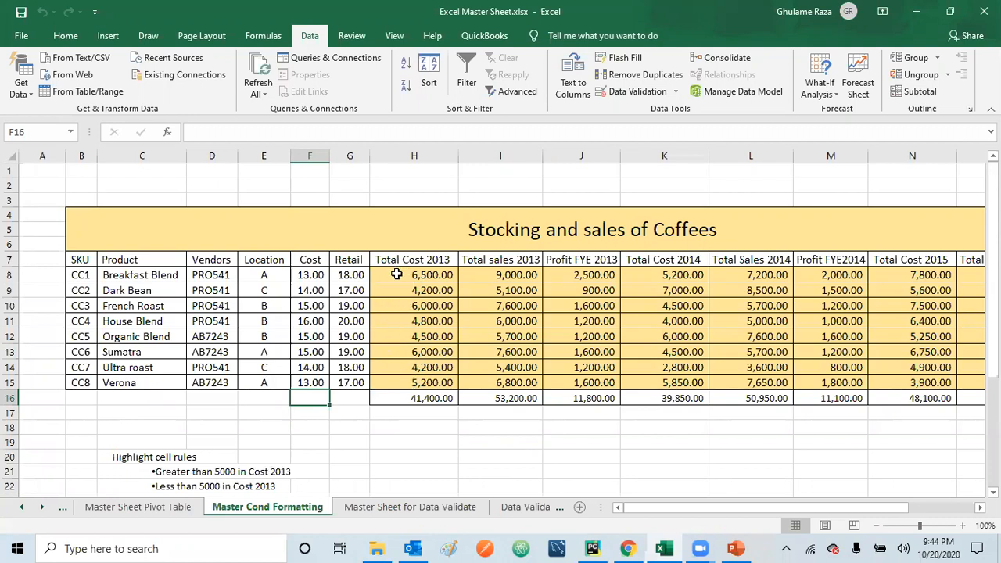
drag(396, 274, 400, 380)
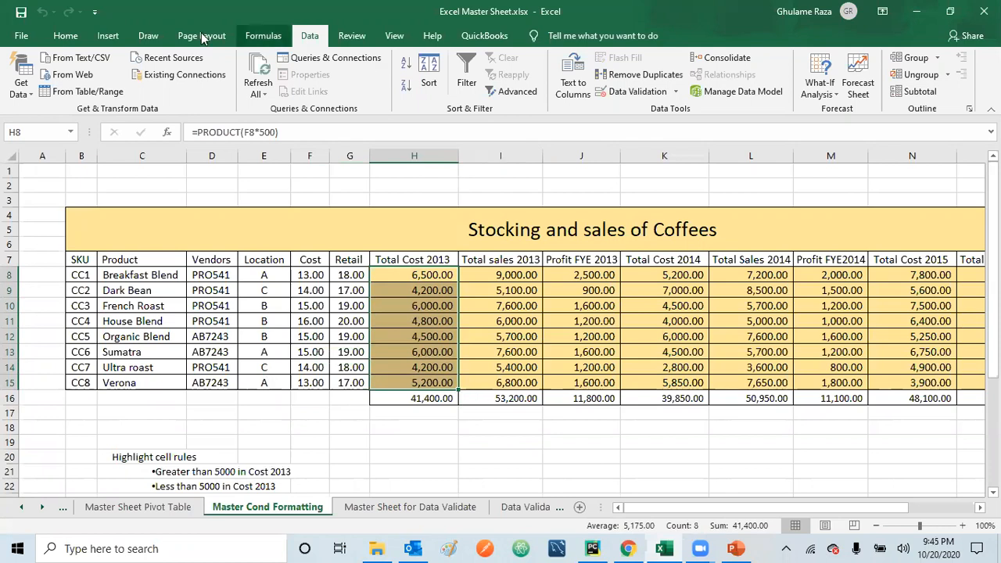
click(67, 37)
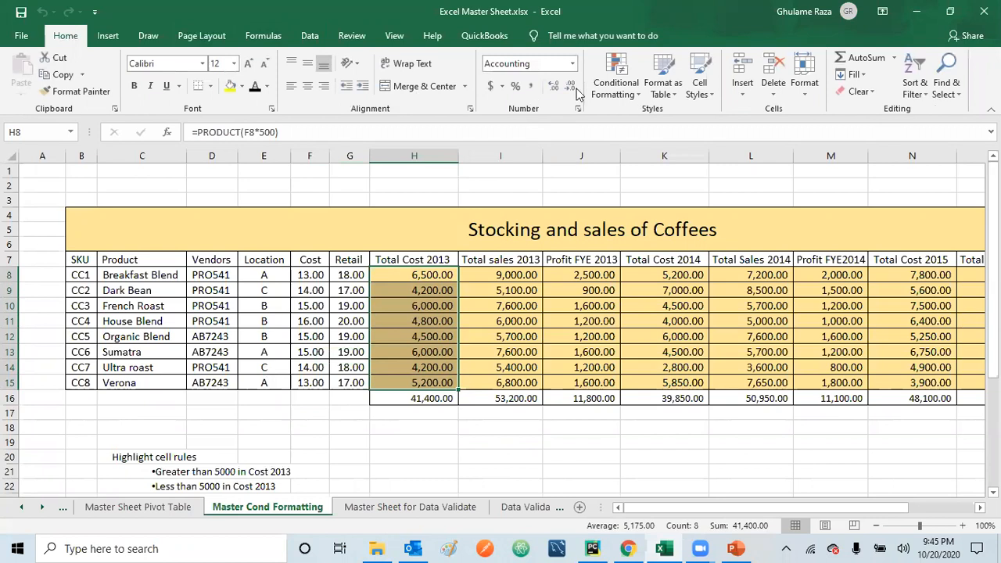
click(637, 97)
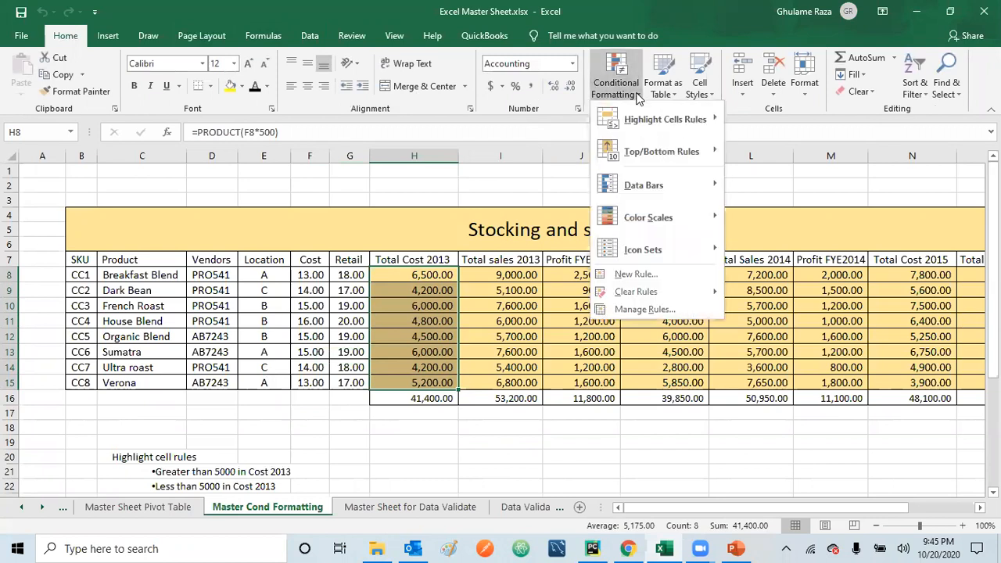
mouse_move(646, 125)
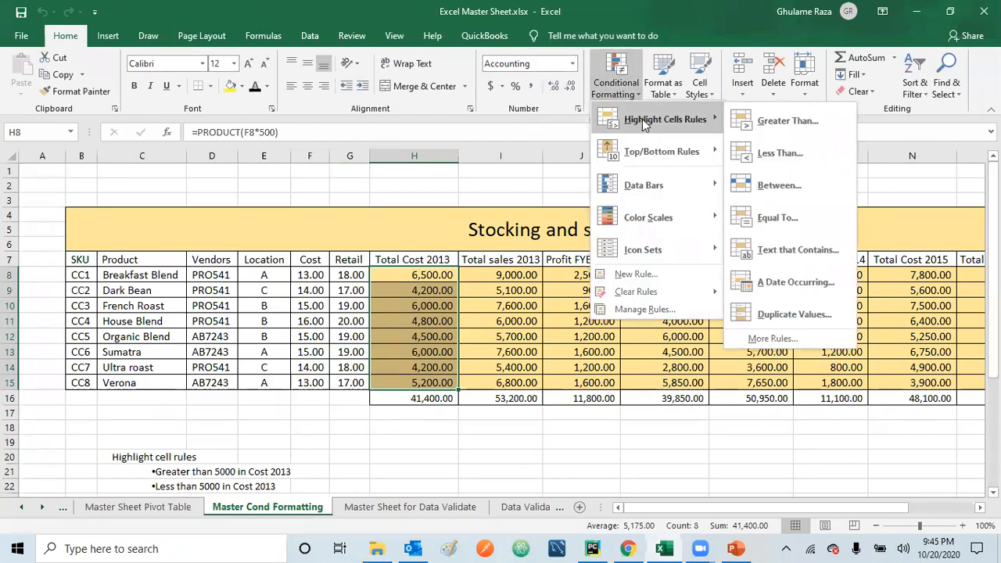
click(784, 122)
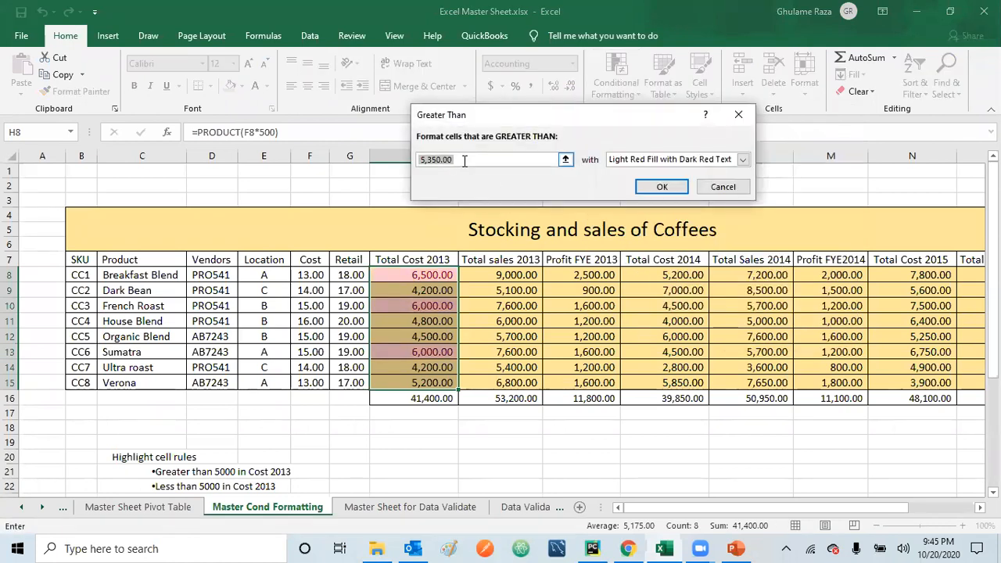
text(5000)
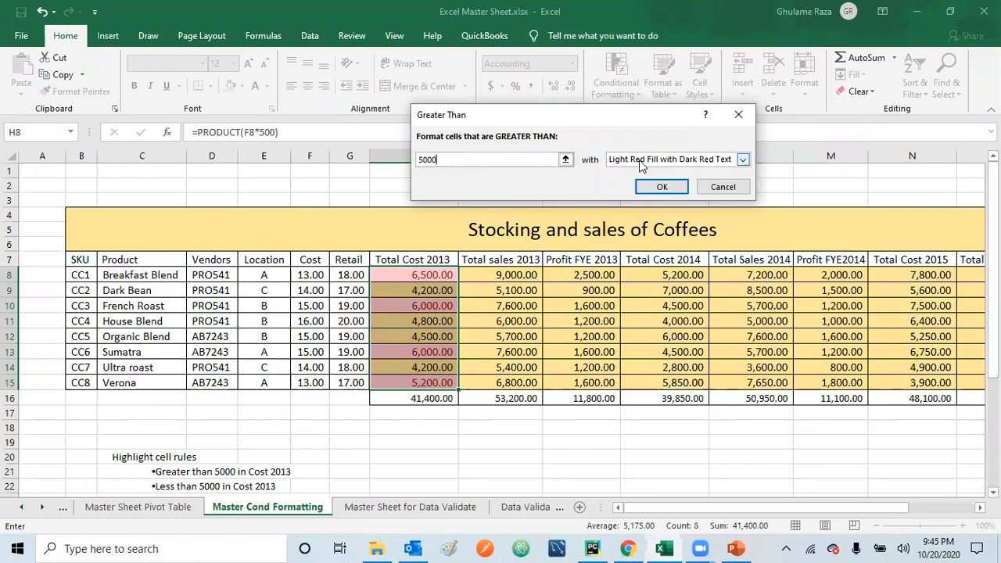
click(743, 160)
click(744, 160)
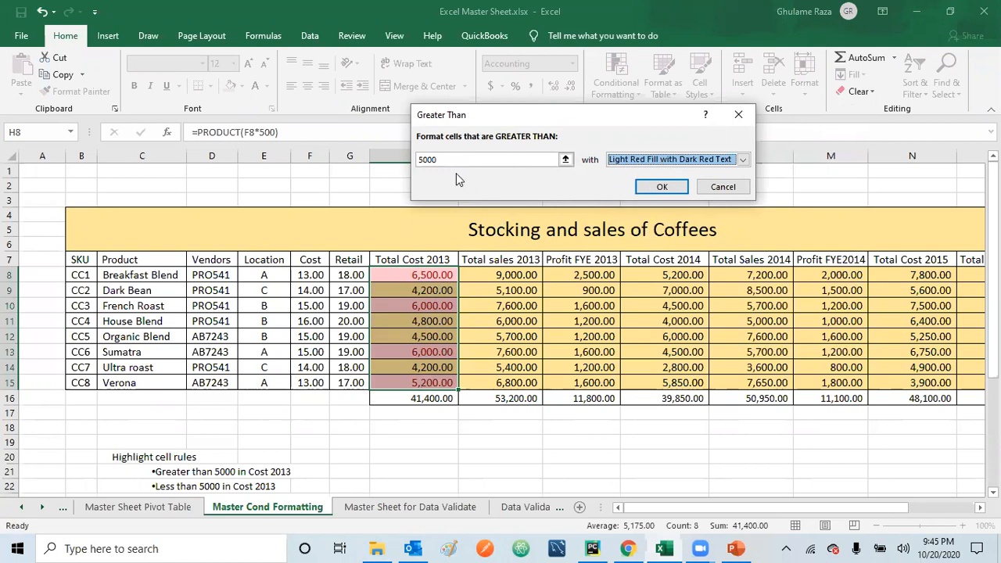
click(661, 188)
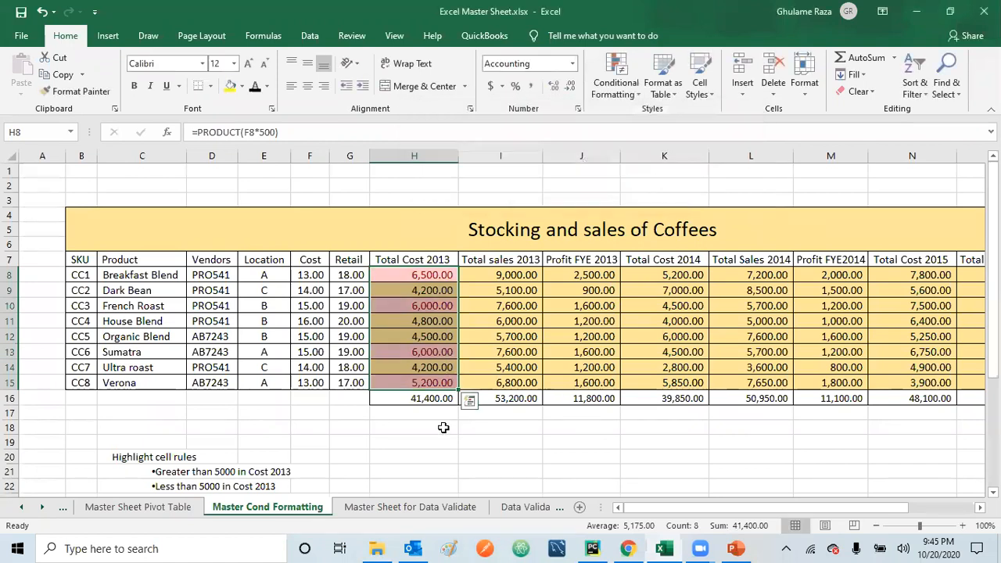
click(443, 427)
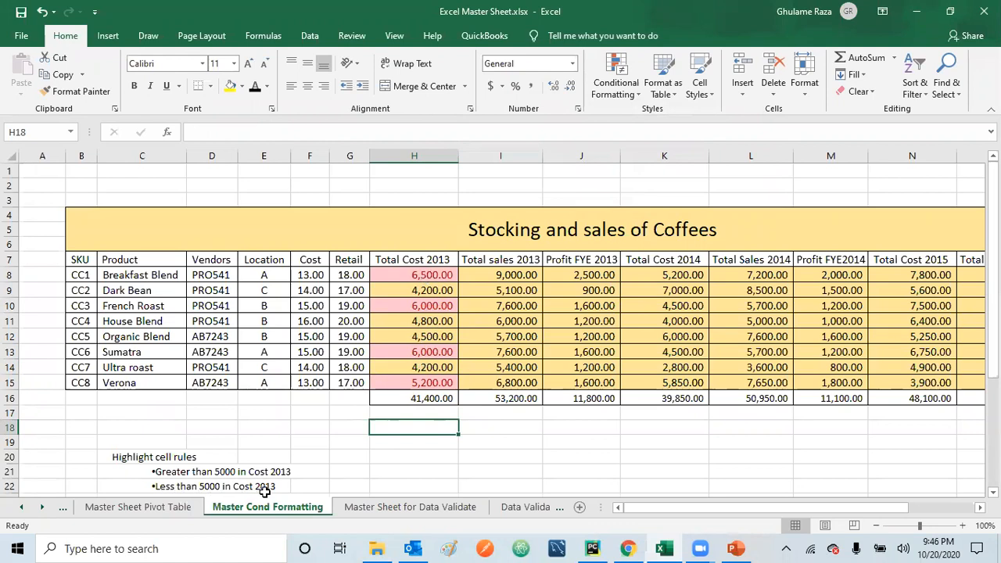
Step: Highlight Total Cost 2013 values (H8:H15) less than 5000 with Green Fill with Dark Green Text
click(422, 274)
drag(421, 274, 430, 380)
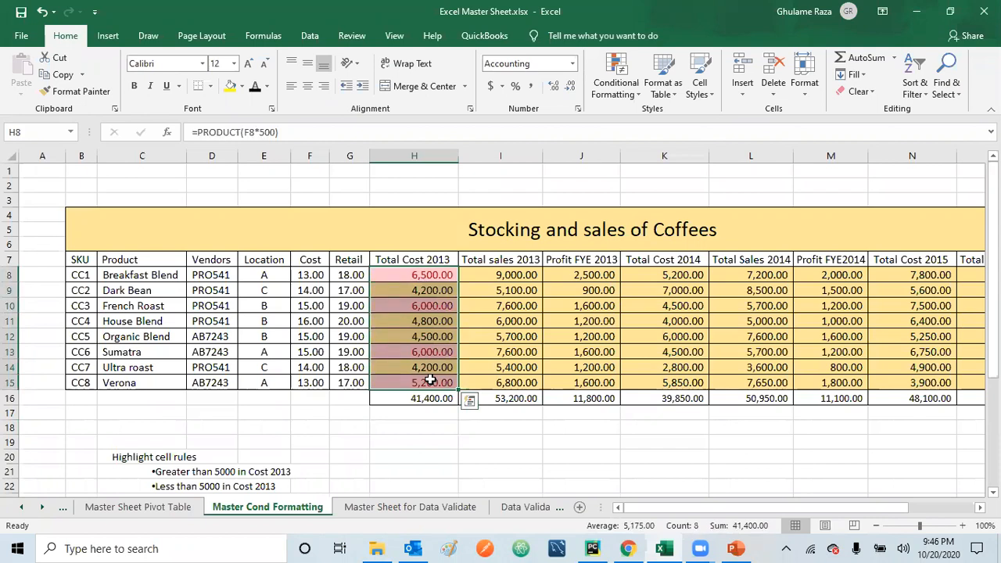
click(631, 92)
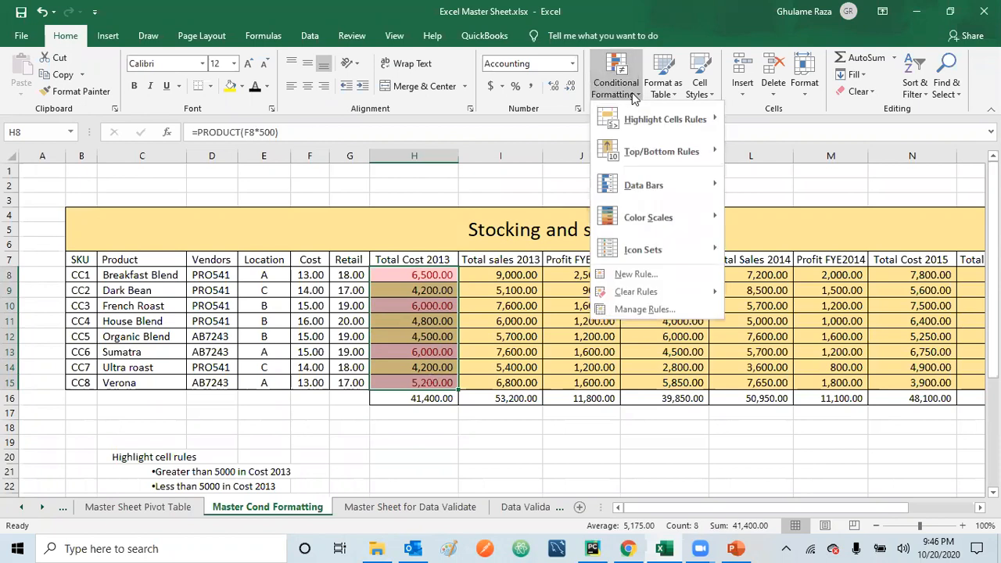
mouse_move(638, 119)
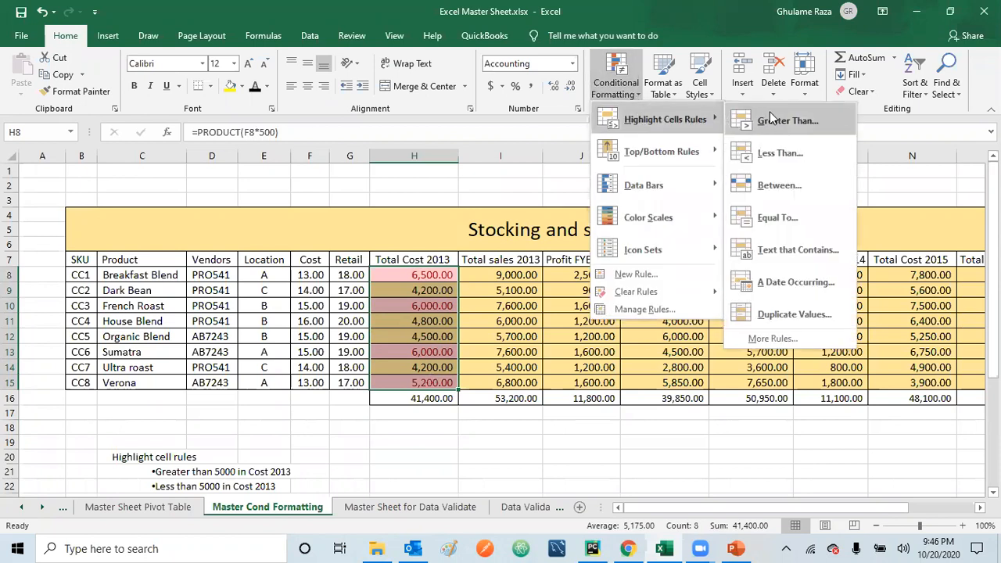
click(782, 153)
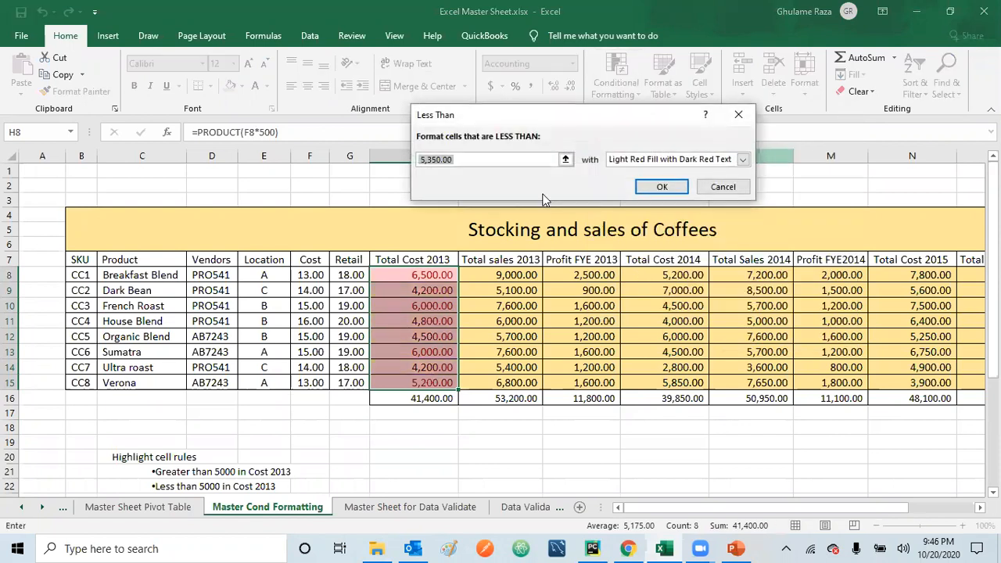
text(5000)
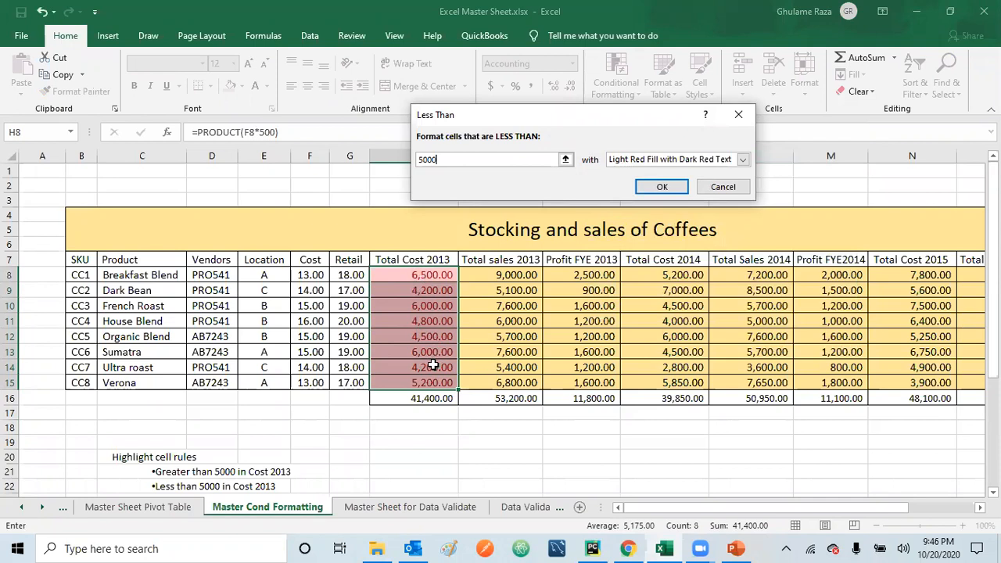
click(743, 160)
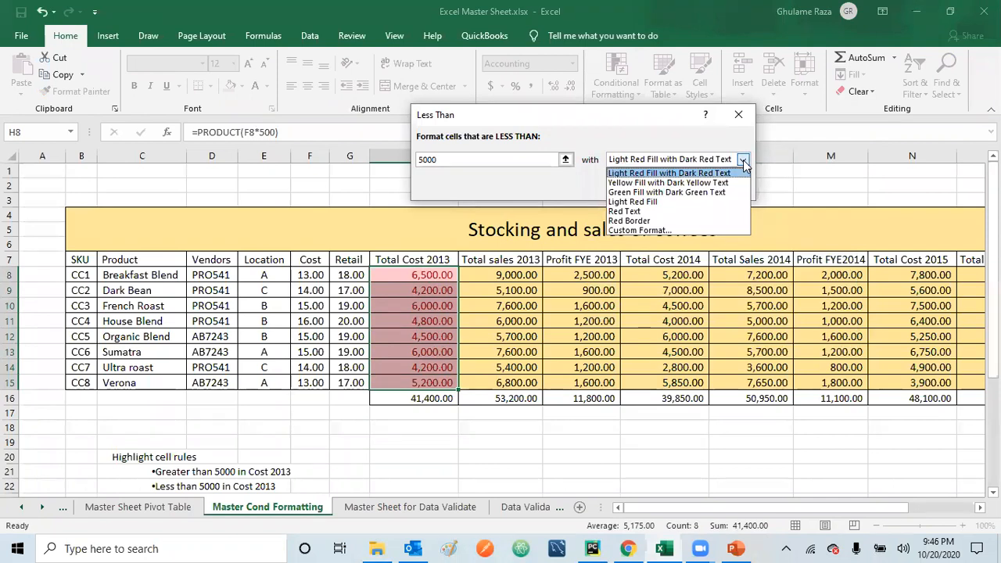
click(677, 195)
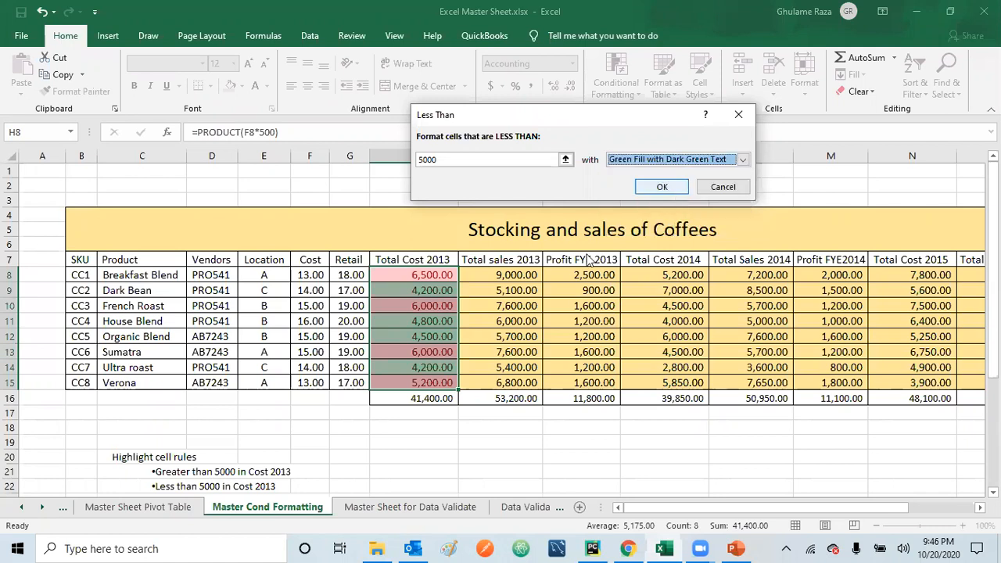
click(661, 186)
click(429, 290)
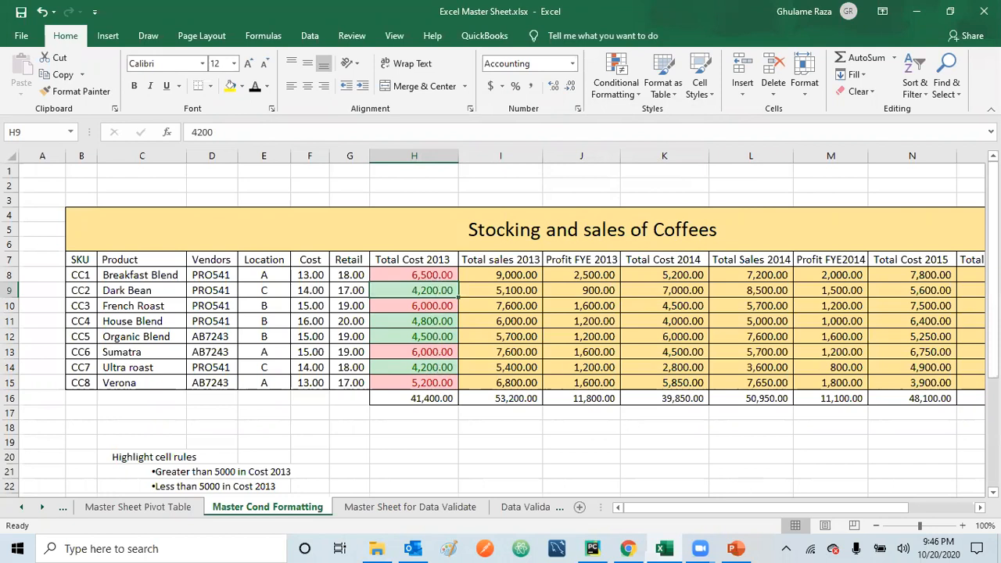
Step: Highlight Total sales 2013 values (I8:I15) between 6000 and 8000 with Light Red Fill with Dark Red Text
scroll(500, 329, down, 1)
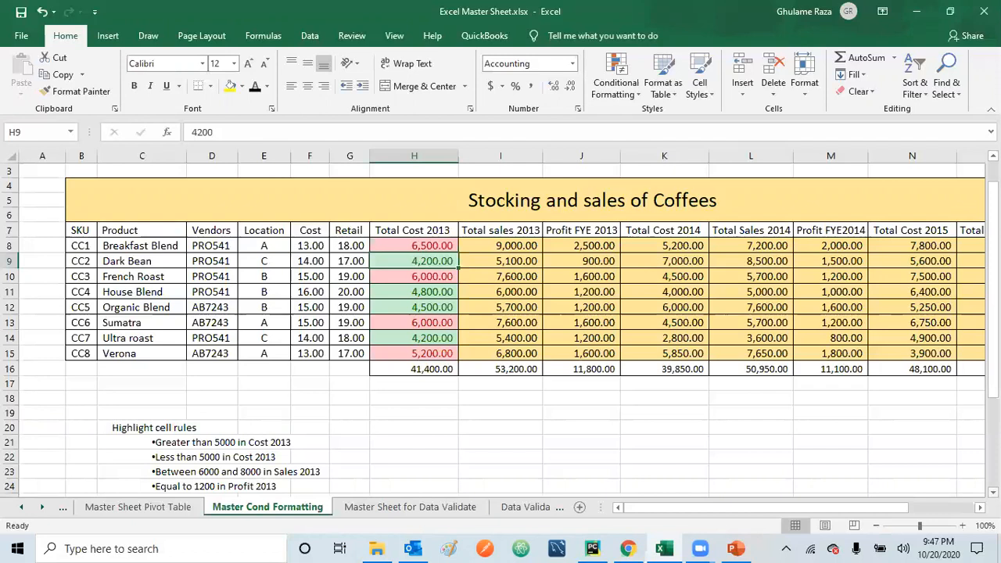
click(498, 244)
drag(499, 244, 497, 352)
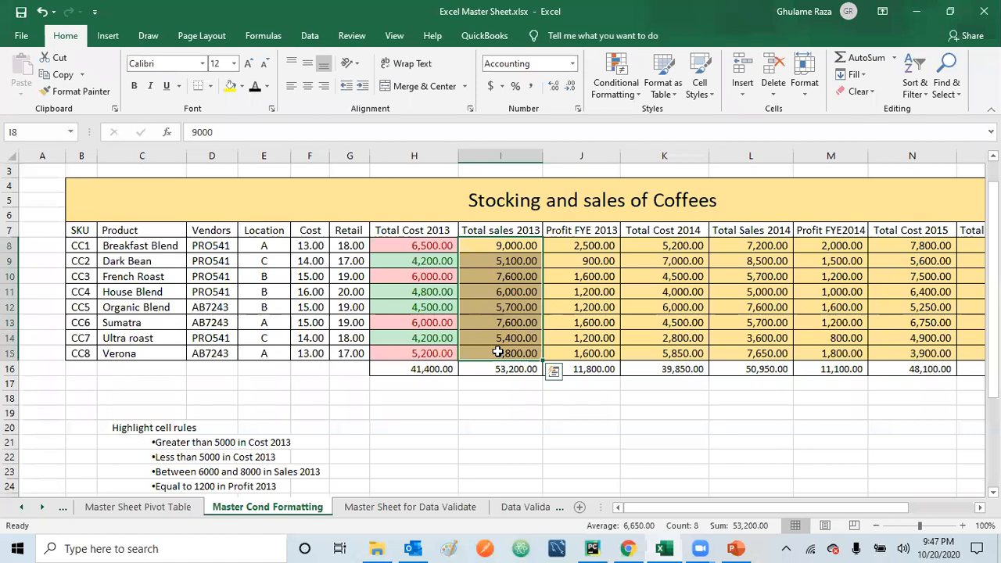
click(637, 97)
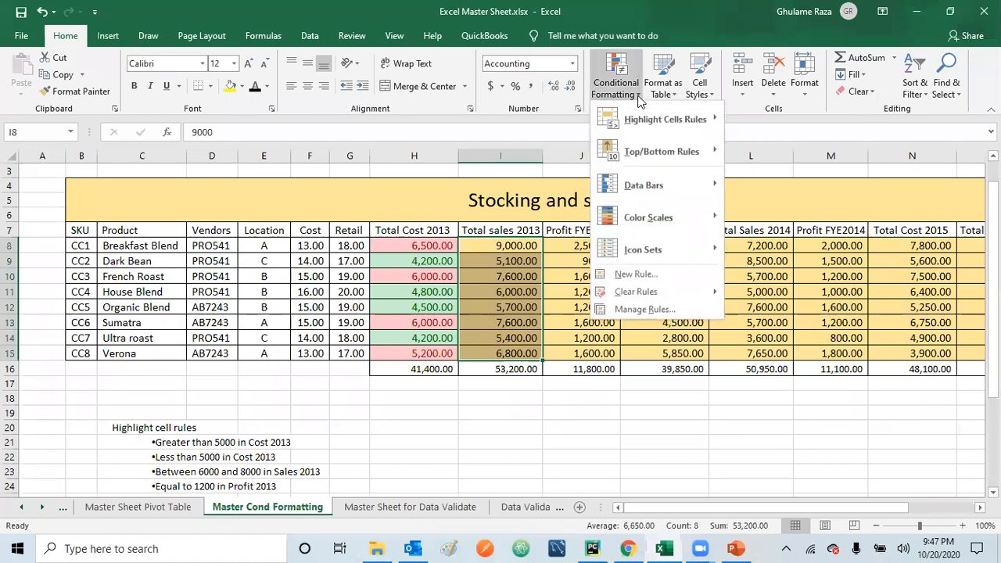
mouse_move(695, 122)
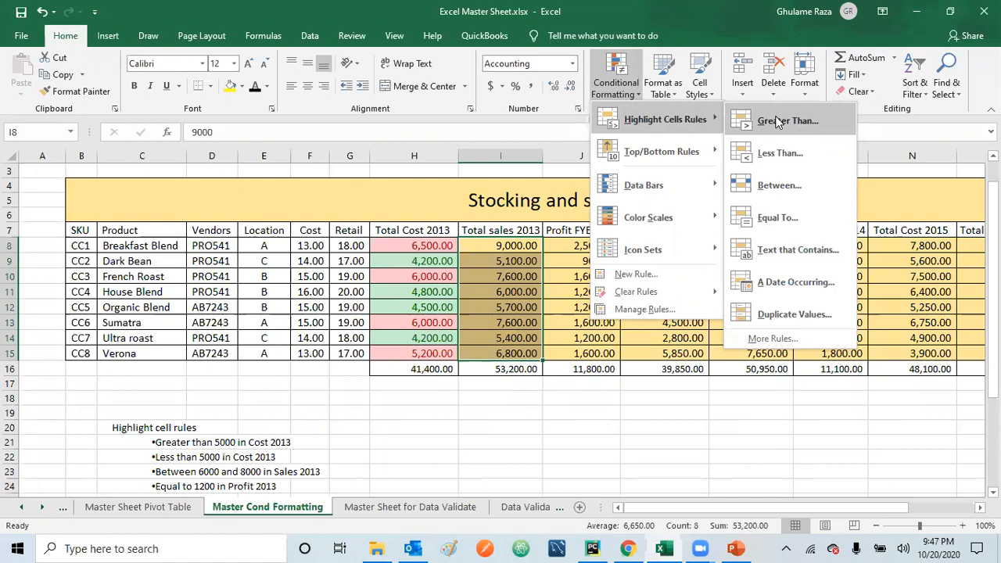
click(782, 186)
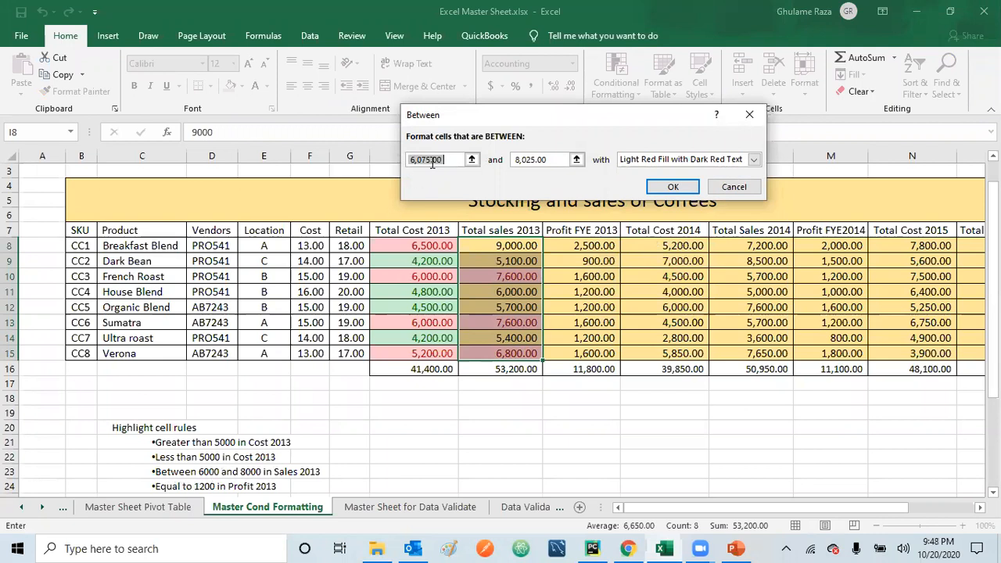
text(6000)
click(554, 159)
key(BackSpace)
key(BackSpace)
key(BackSpace)
key(BackSpace)
key(BackSpace)
key(BackSpace)
key(BackSpace)
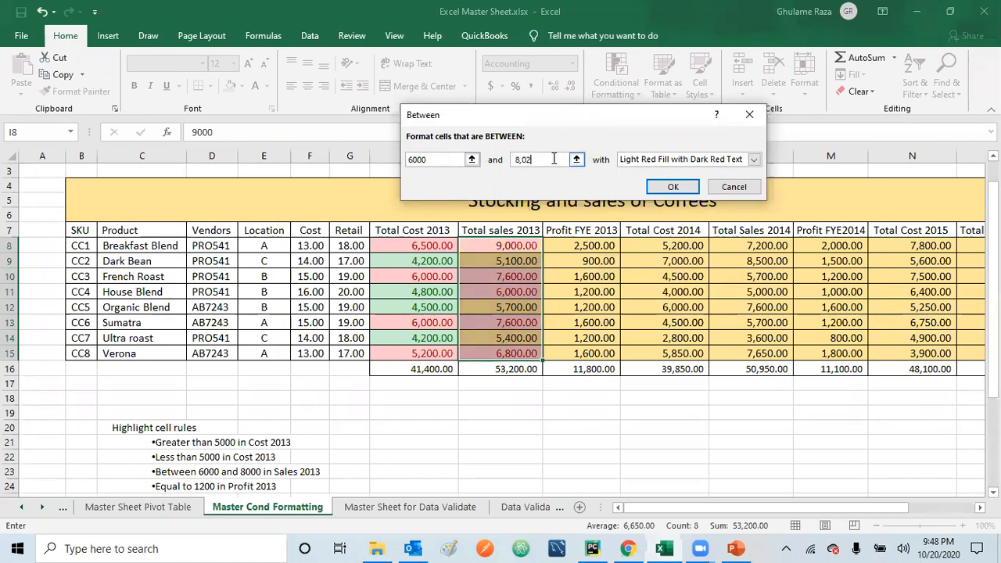
text(000)
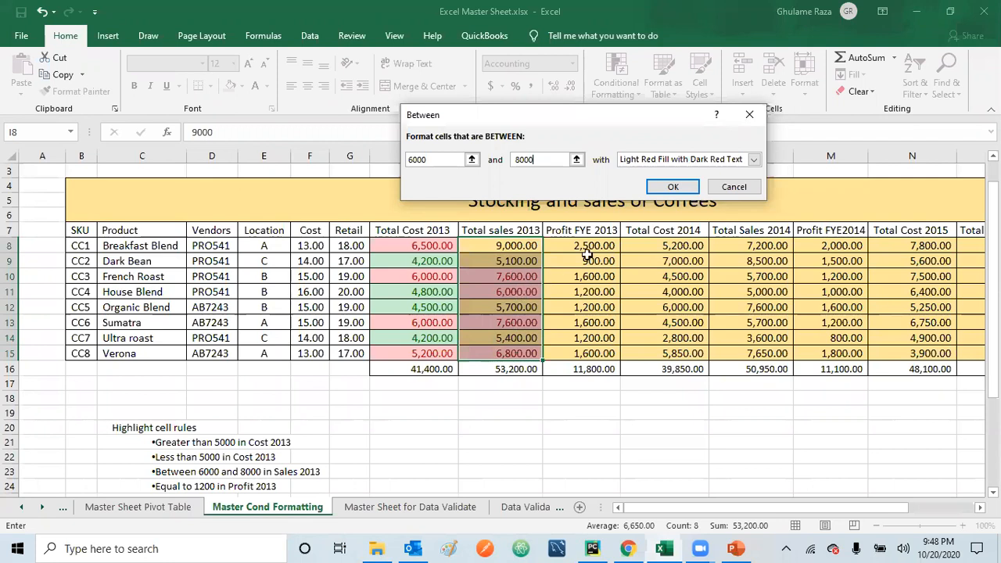
click(672, 185)
click(507, 428)
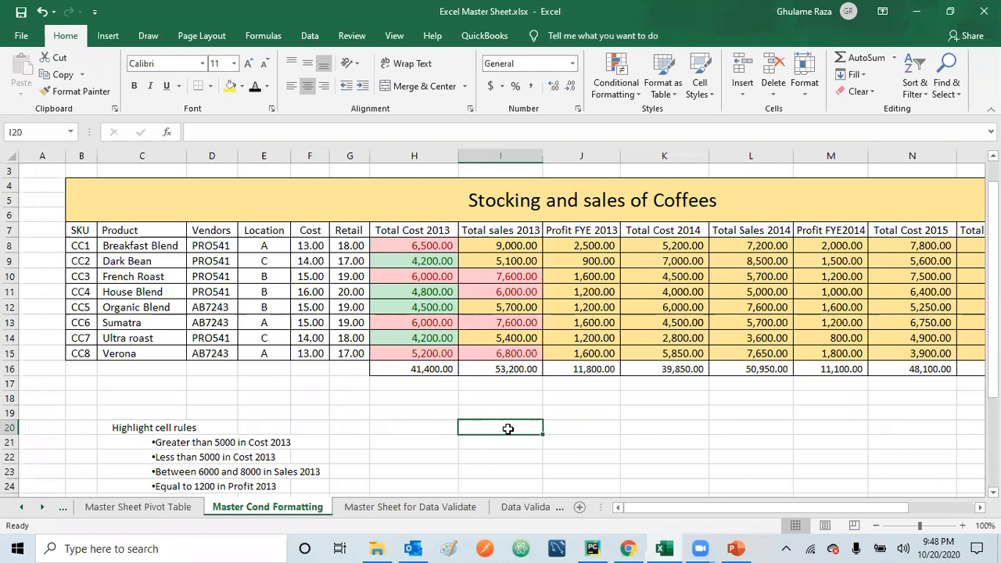
drag(587, 247, 594, 354)
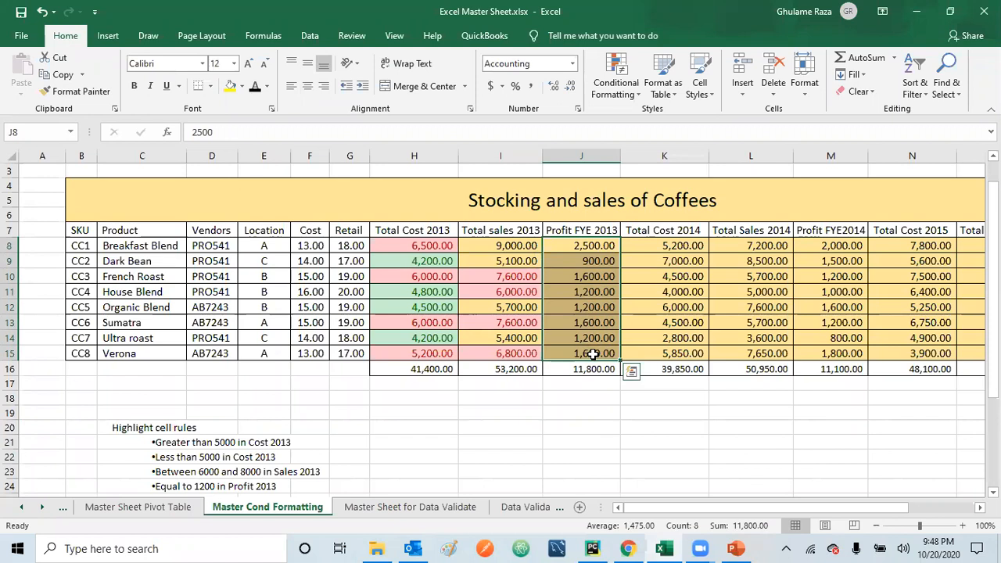
drag(591, 247, 894, 352)
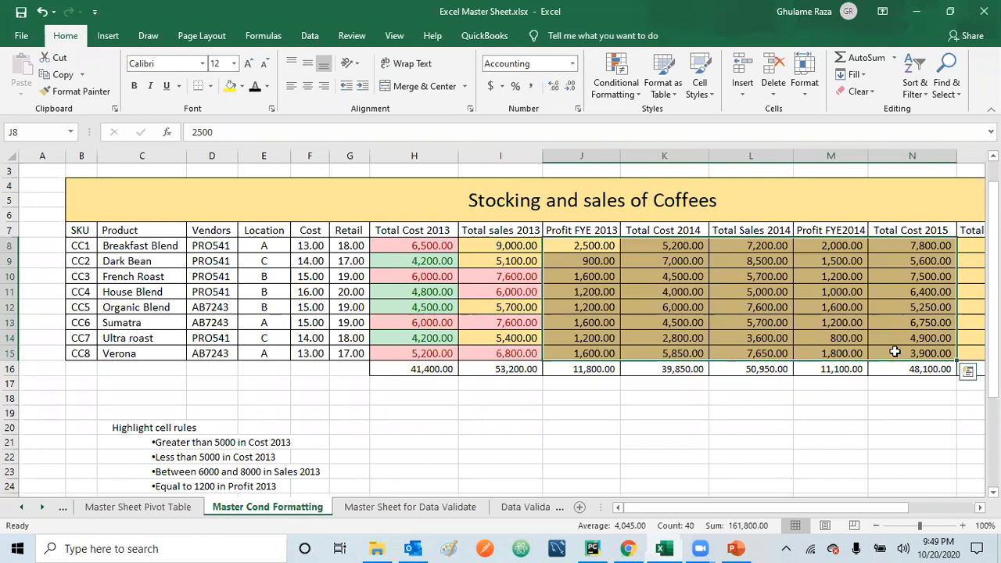
click(582, 246)
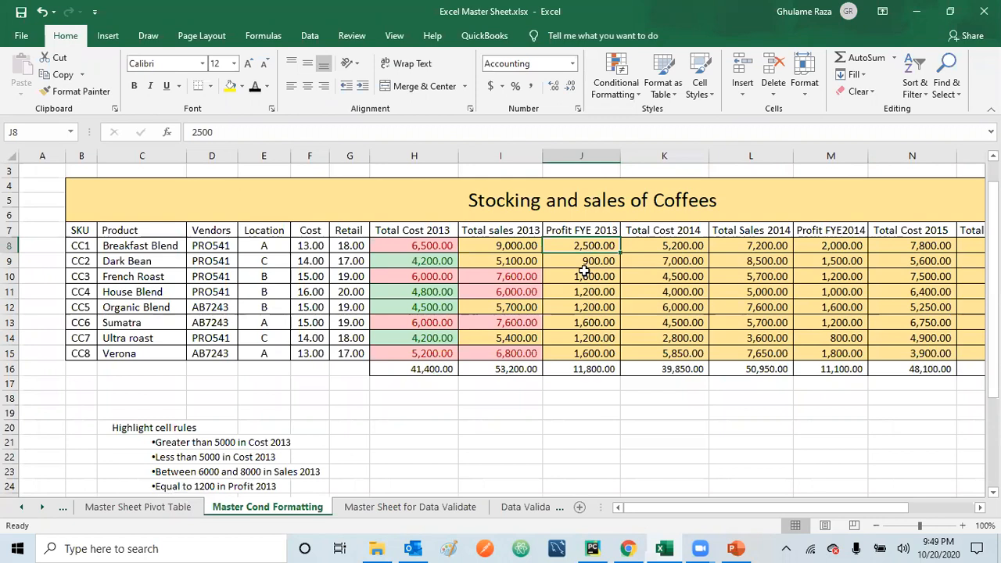
Step: Highlight Profit FYE 2013 values (J8:J15) equal to 1200 with Light Red Fill with Dark Red Text, and check the matching cells
drag(583, 246, 581, 353)
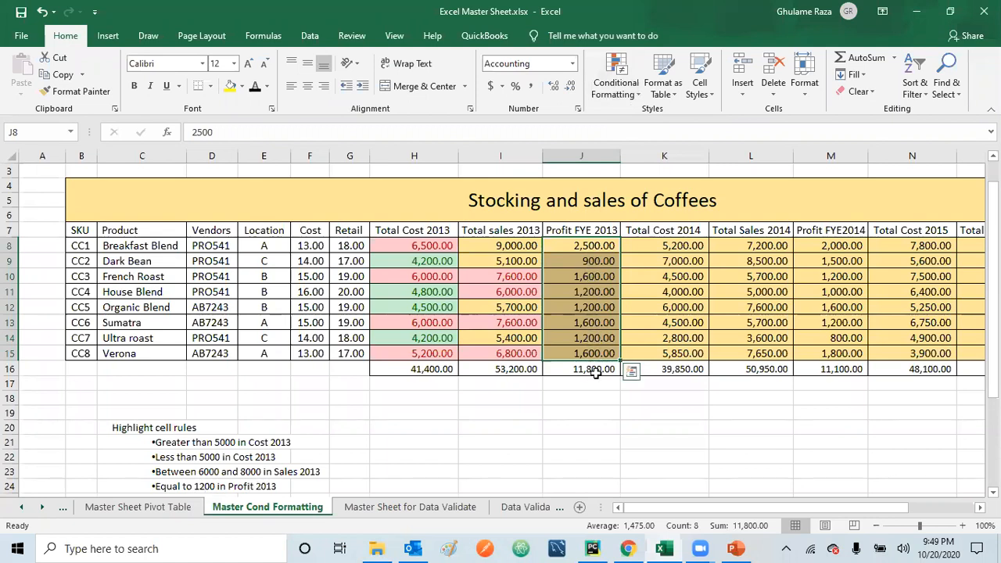
click(638, 95)
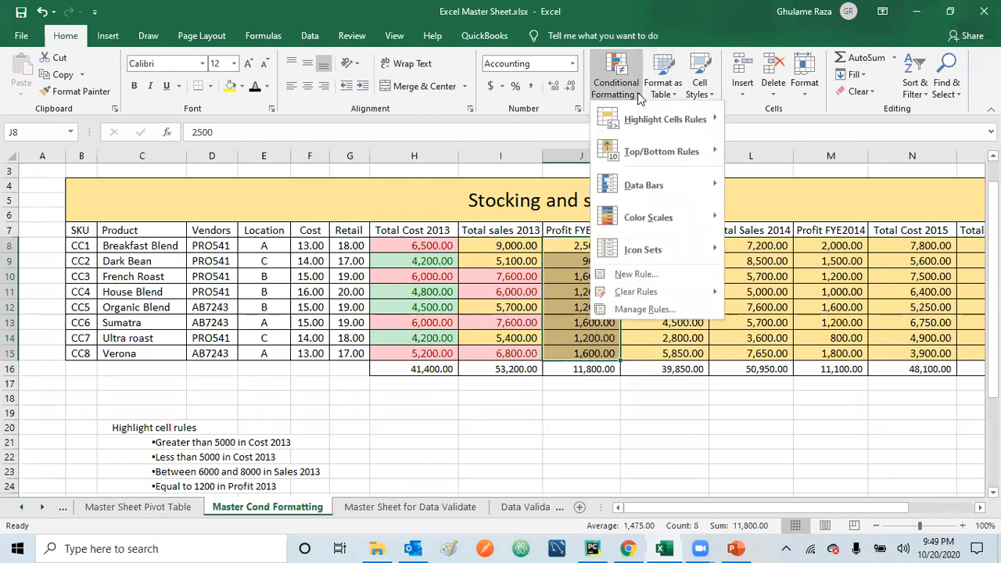
mouse_move(642, 113)
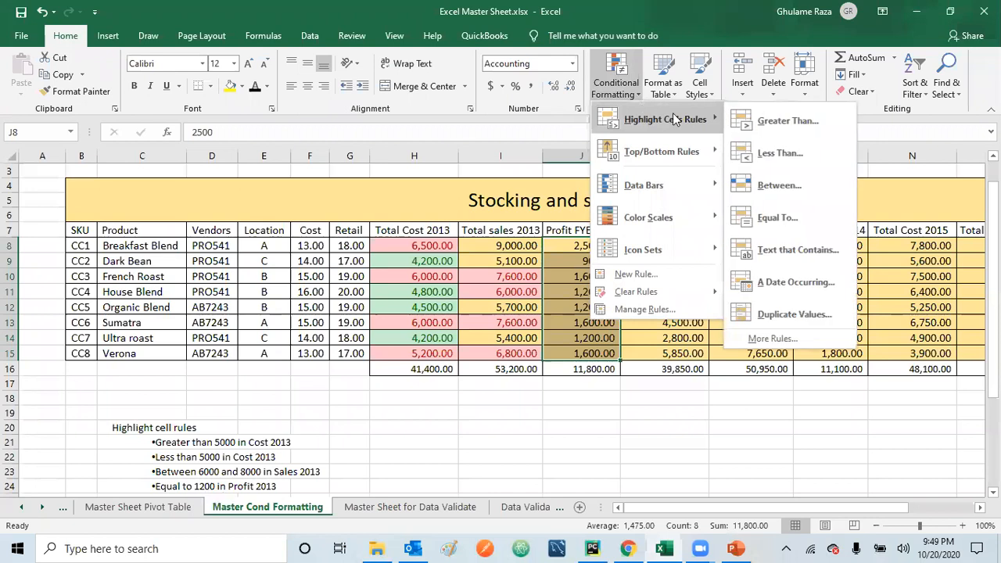
click(778, 219)
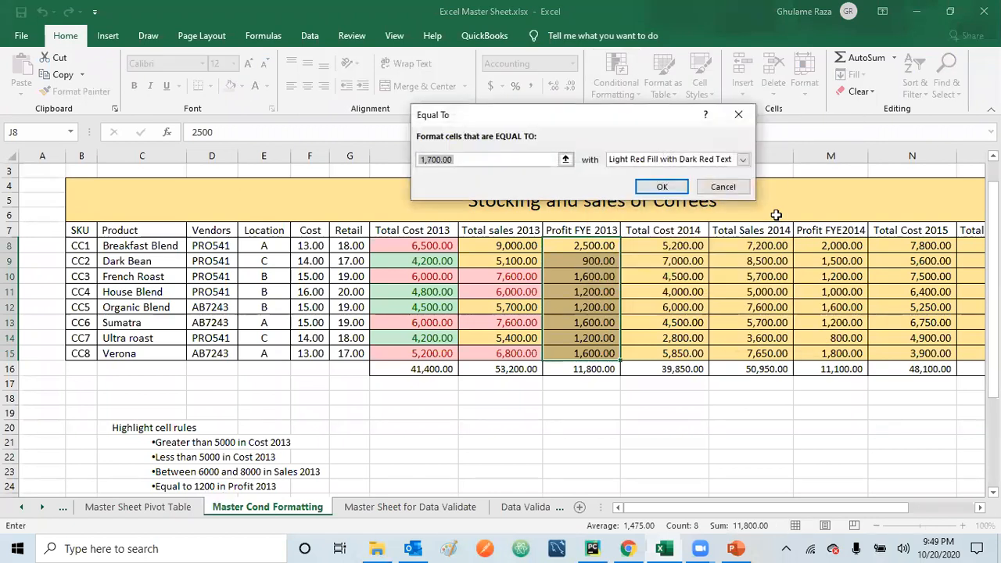
text(12)
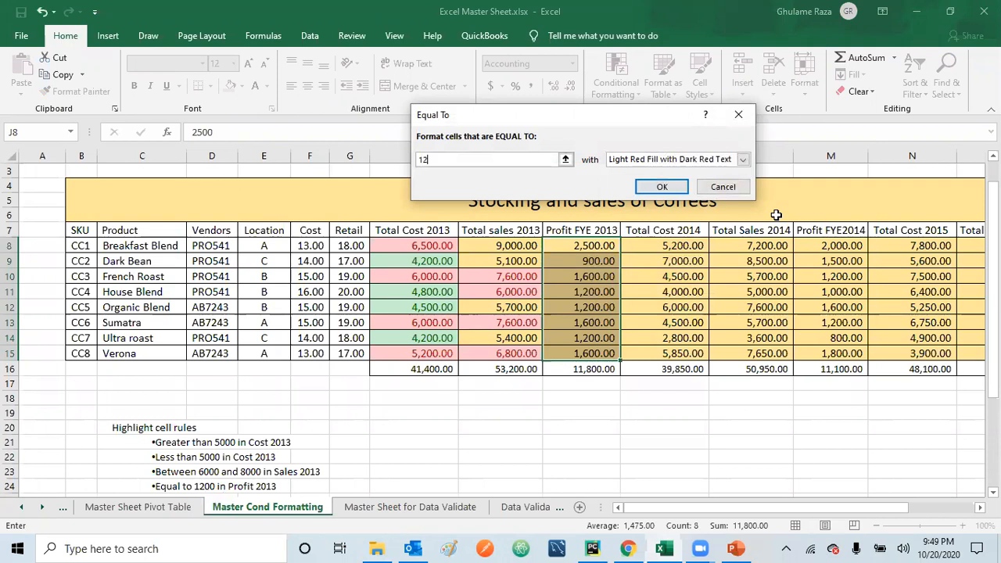
text(00)
click(664, 187)
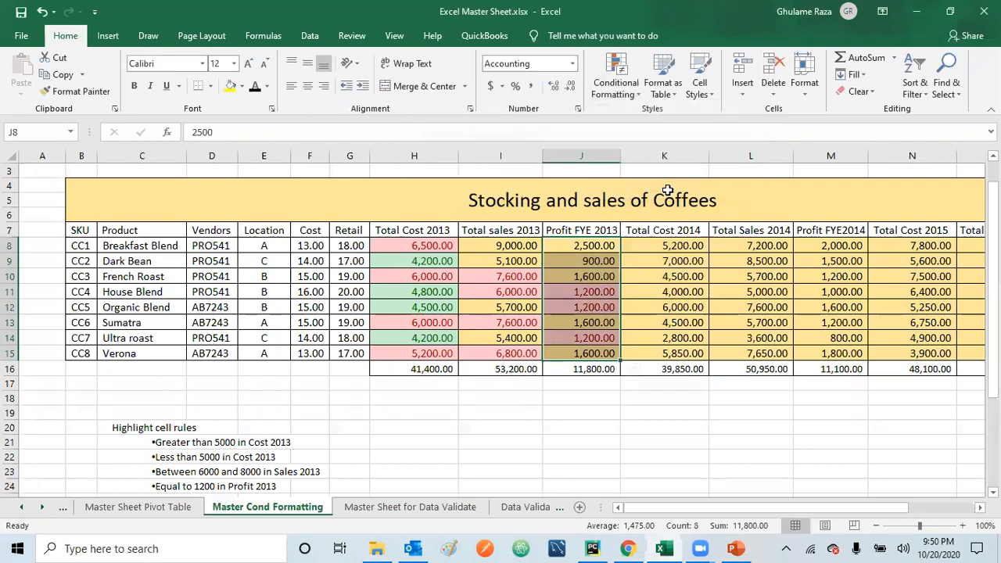
click(582, 307)
click(594, 292)
click(593, 307)
click(592, 339)
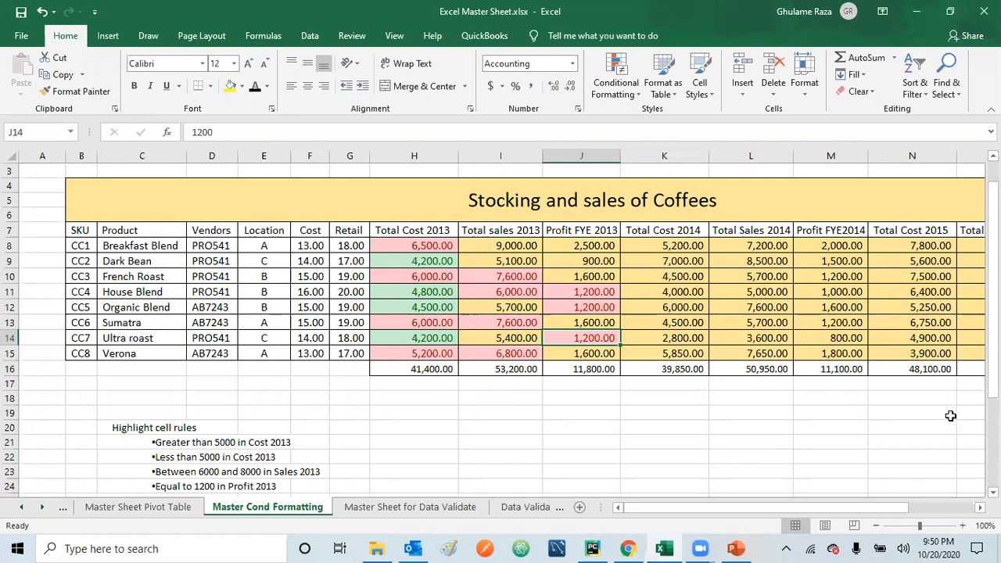
Step: Start a Top 10% rule on Total Cost 2014 (K8:K15) and preview it at 25 and 50 percent
scroll(500, 331, down, 2)
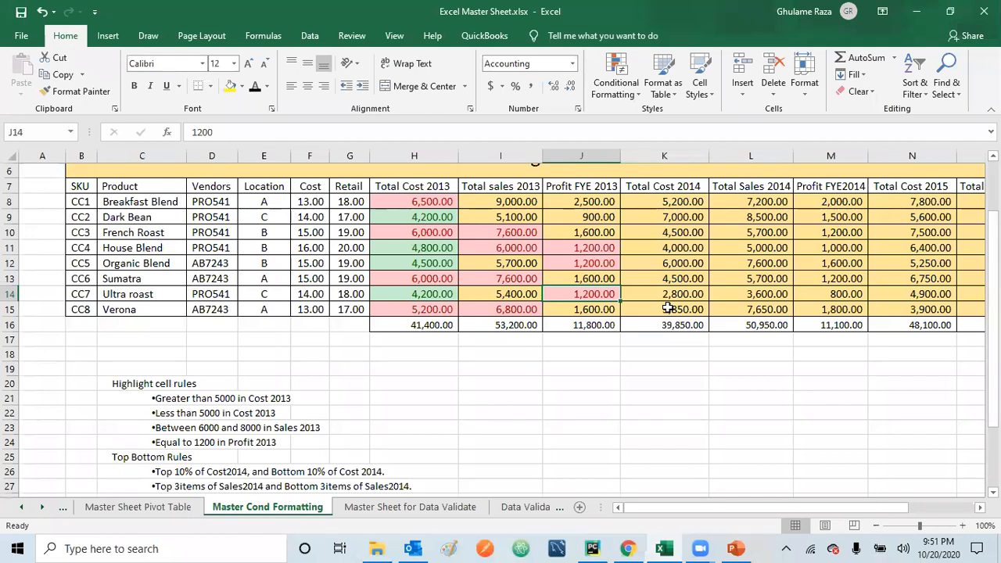
drag(672, 202, 666, 308)
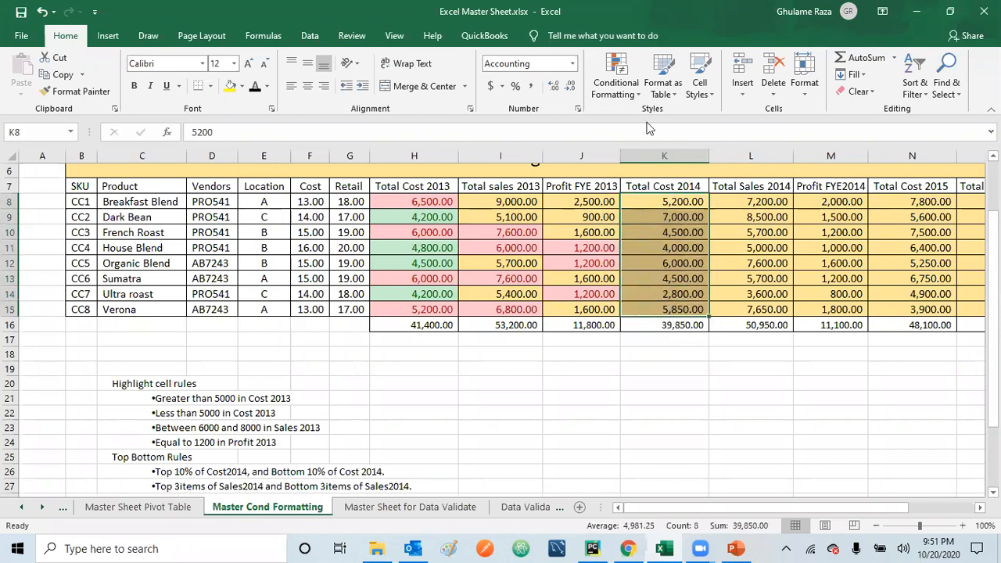
click(638, 96)
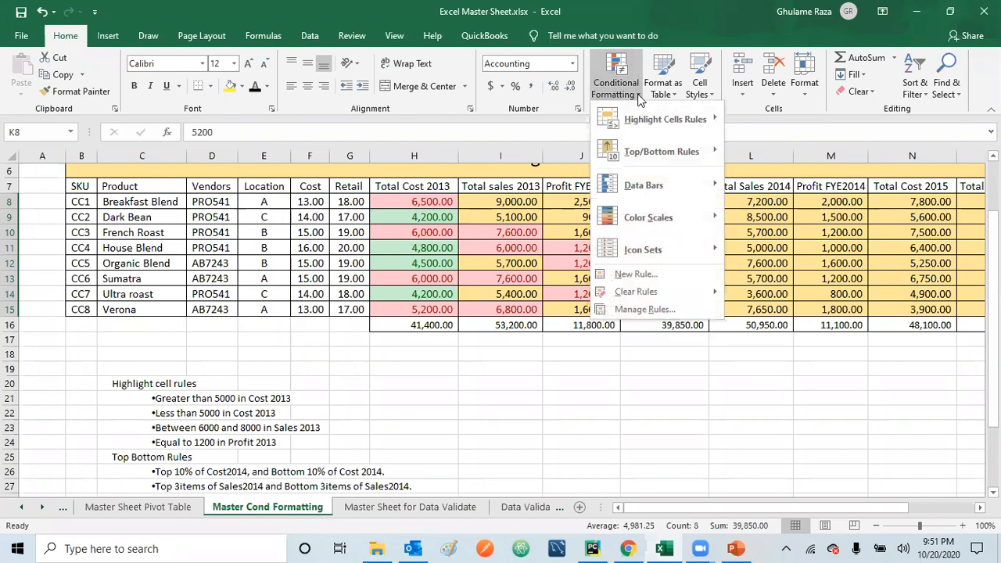
mouse_move(648, 118)
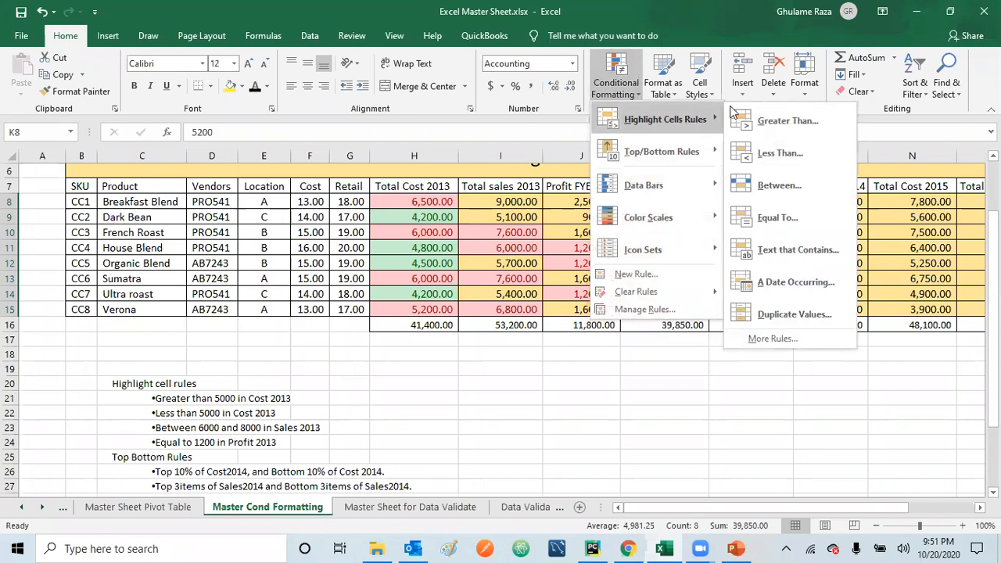
mouse_move(657, 155)
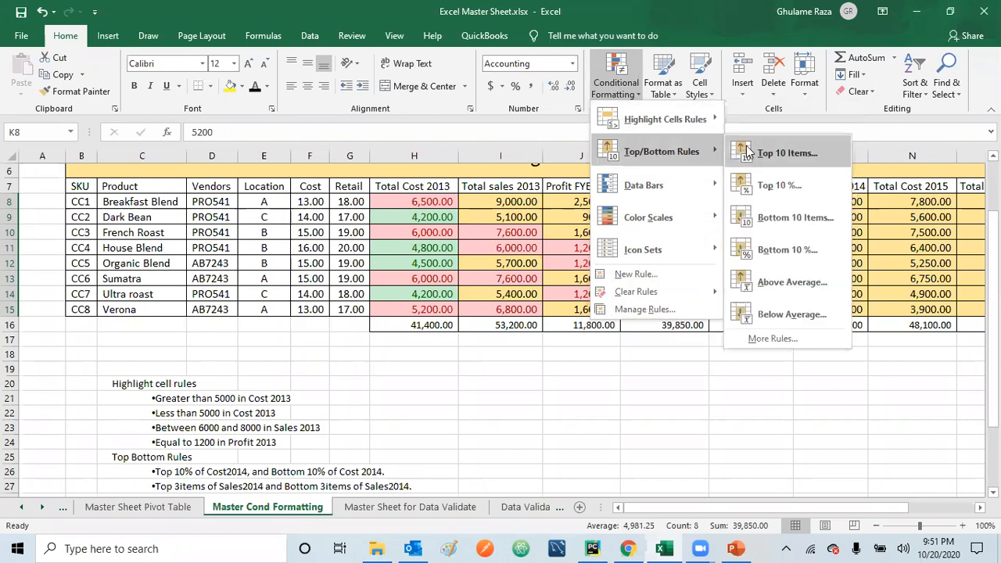
click(782, 186)
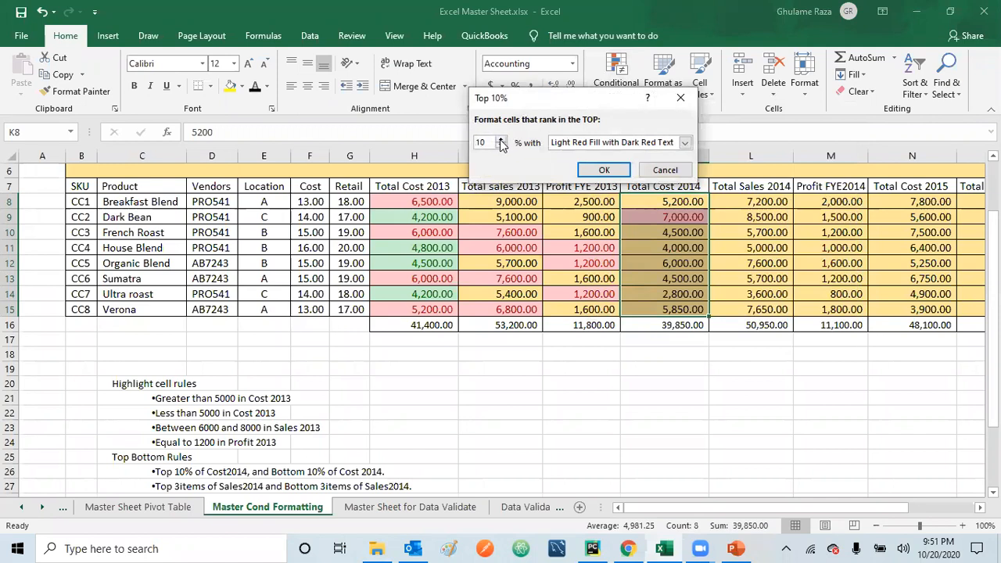
key(Delete)
key(Delete)
text(25)
key(BackSpace)
key(BackSpace)
text(50)
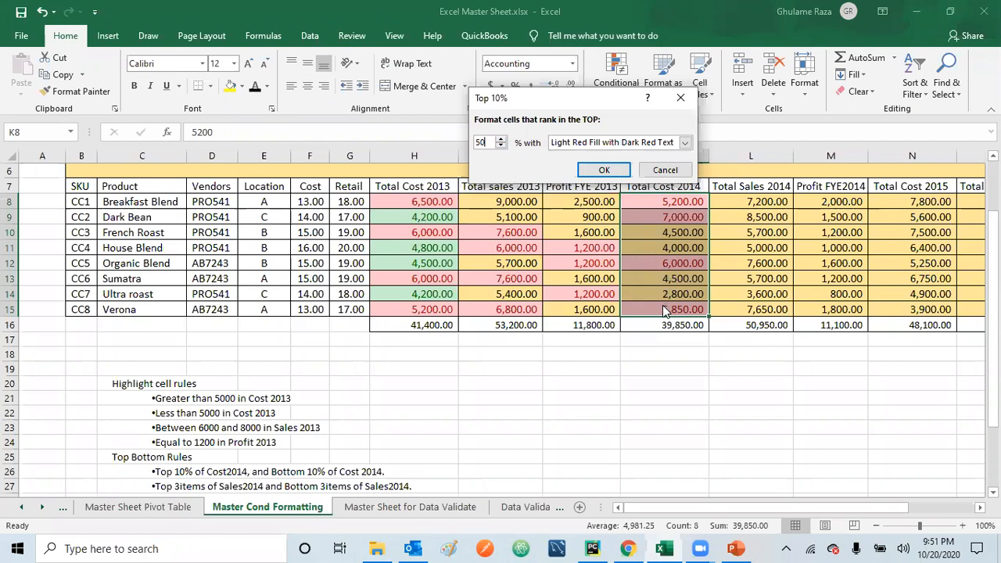
Step: Set the Total Cost 2014 top rule to 10 percent and apply it with Light Red Fill with Dark Red Text
key(BackSpace)
key(BackSpace)
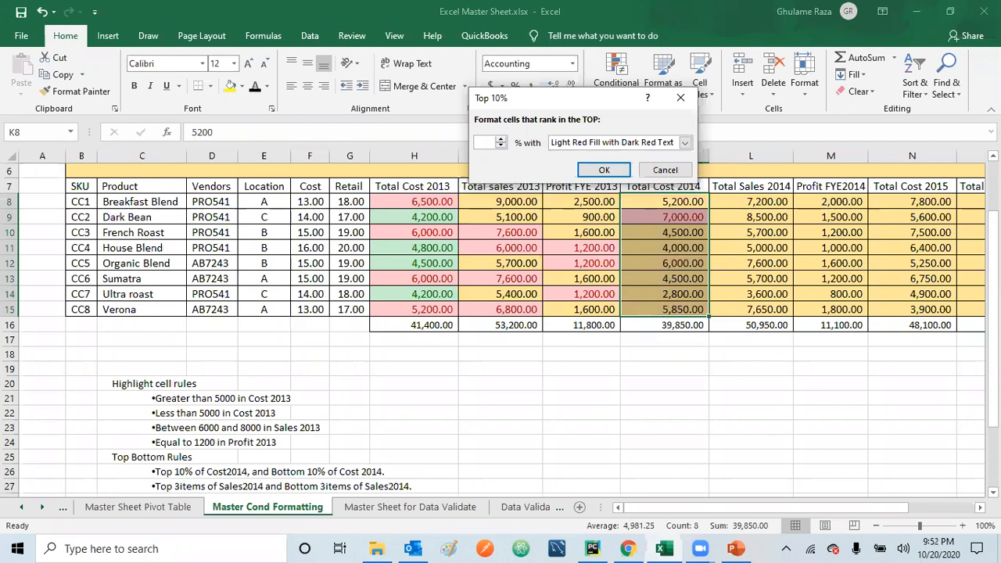
text(10)
click(603, 172)
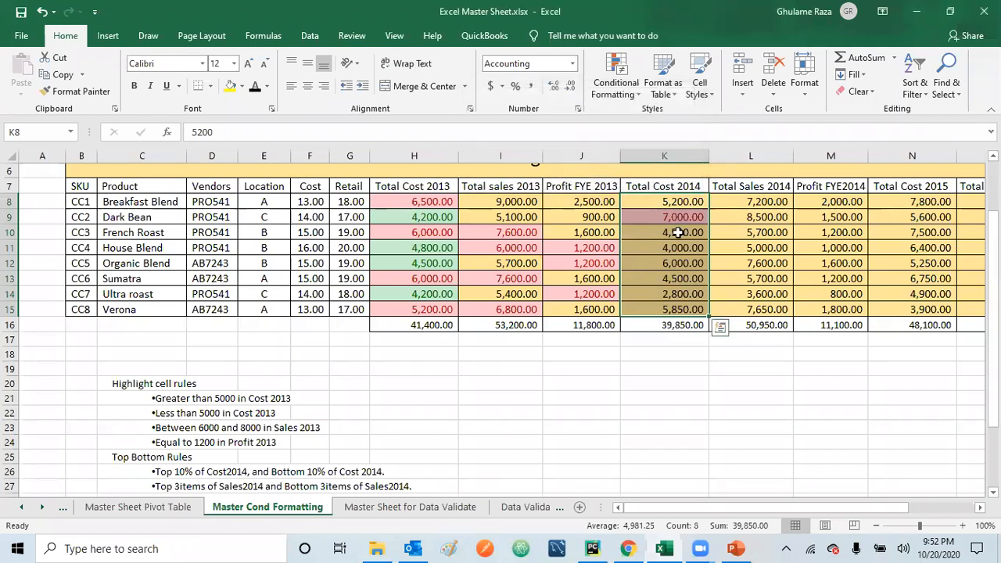
click(675, 233)
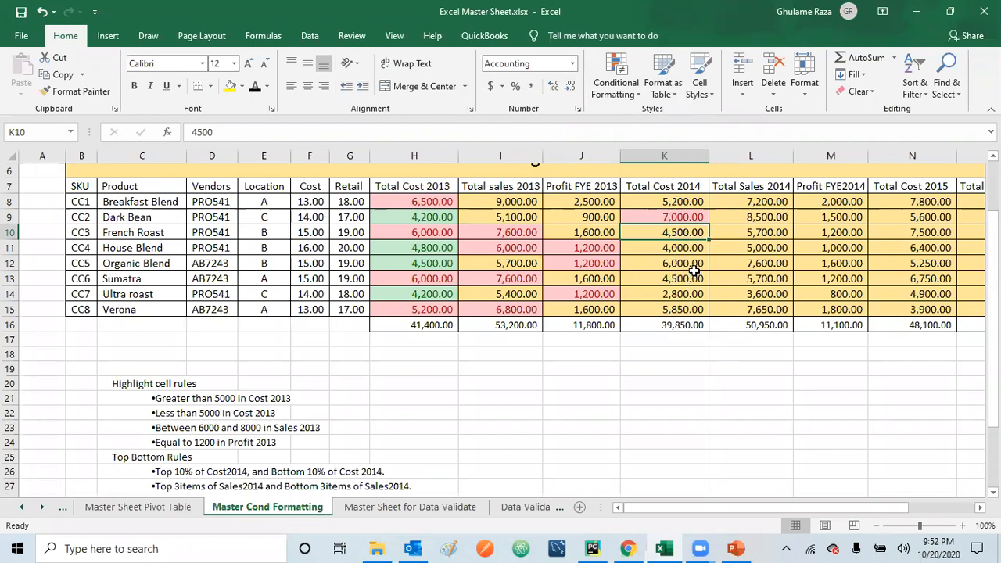
Step: Apply another Top 10% rule to Total Cost 2014 (K8:K15), raising its percentage and keeping Light Red Fill with Dark Red Text
click(674, 201)
drag(674, 201, 662, 306)
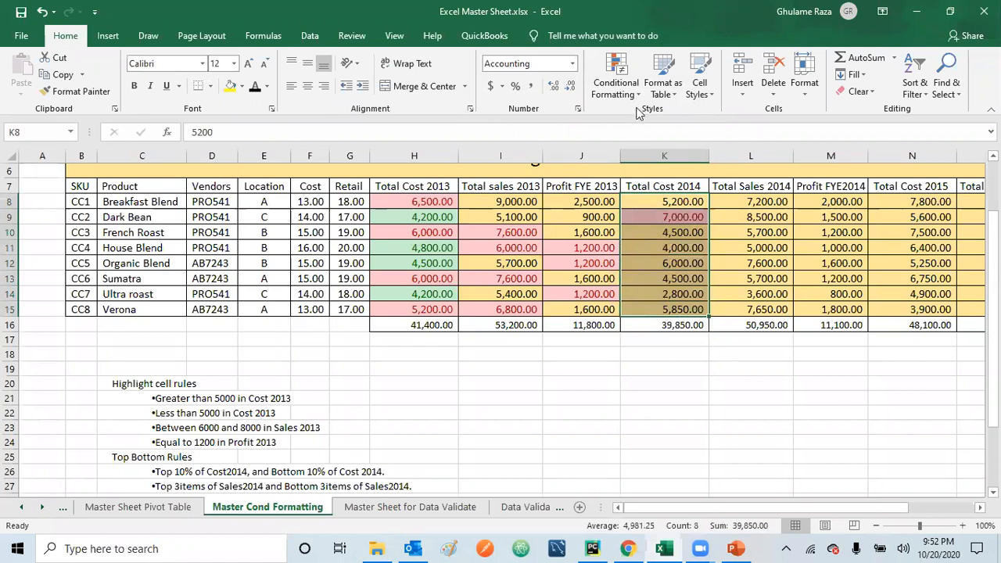
click(616, 82)
mouse_move(640, 150)
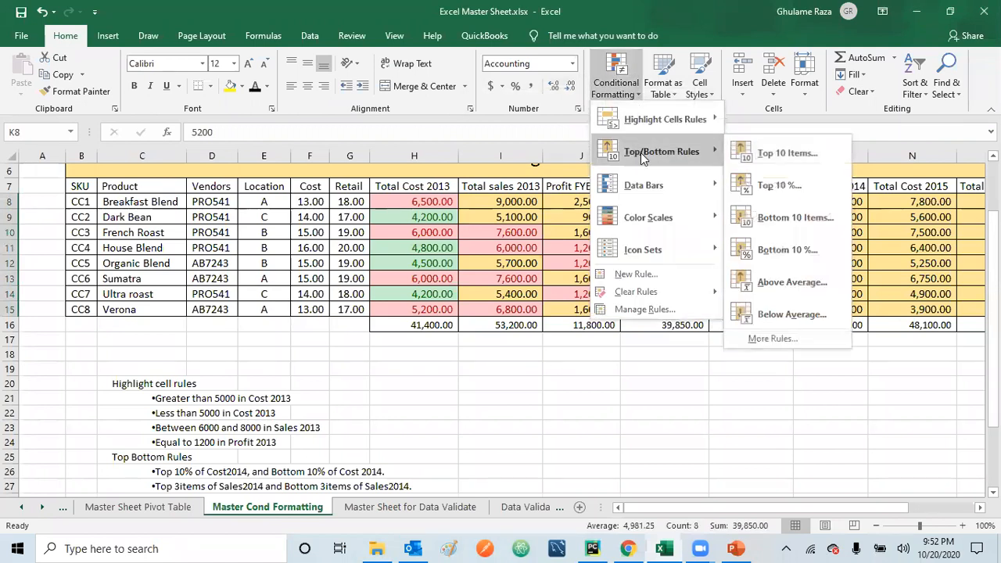
click(778, 188)
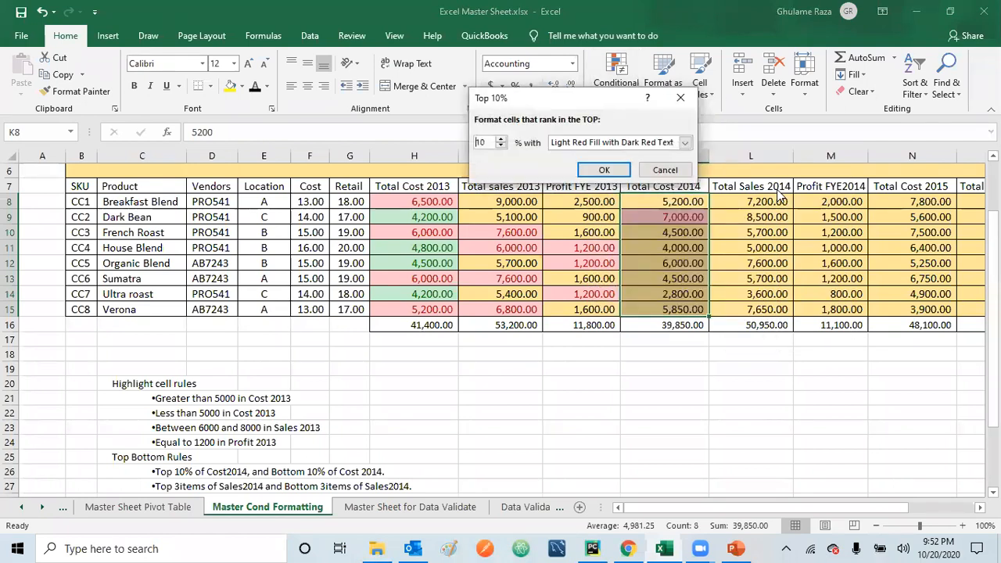
click(501, 139)
click(501, 139)
click(502, 140)
click(502, 139)
click(502, 139)
click(502, 139)
click(502, 139)
click(502, 139)
click(502, 140)
click(500, 145)
click(605, 169)
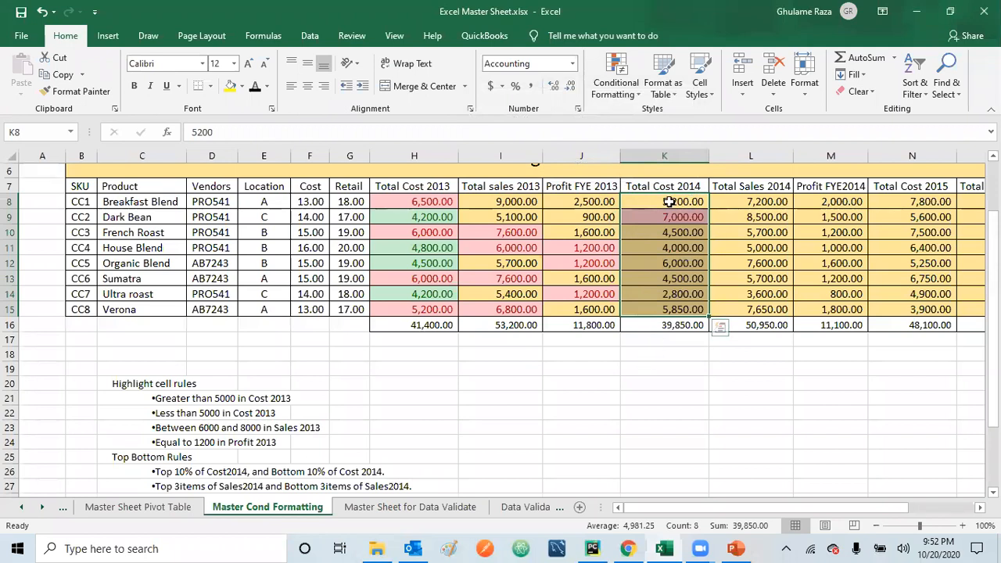
drag(670, 201, 665, 309)
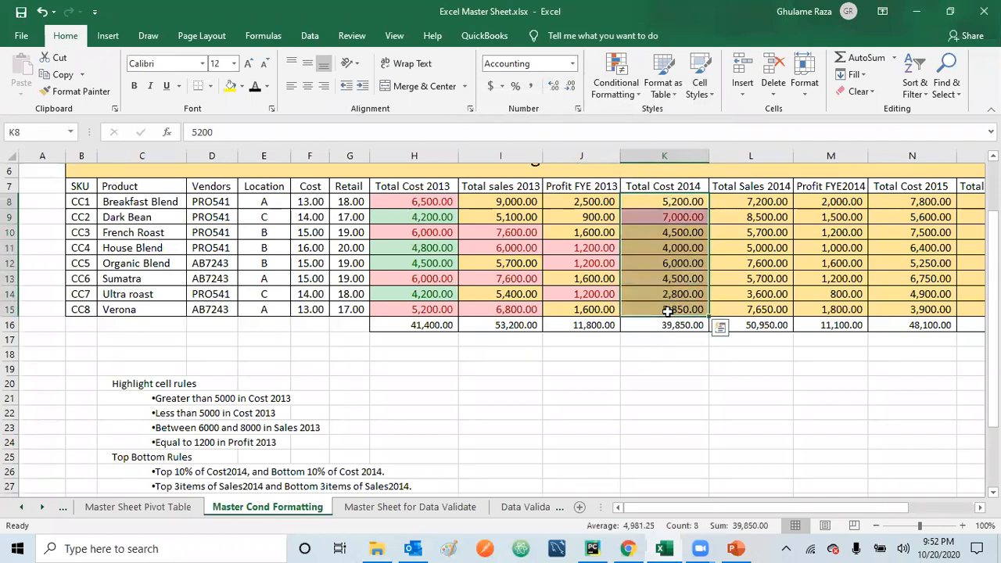
click(616, 82)
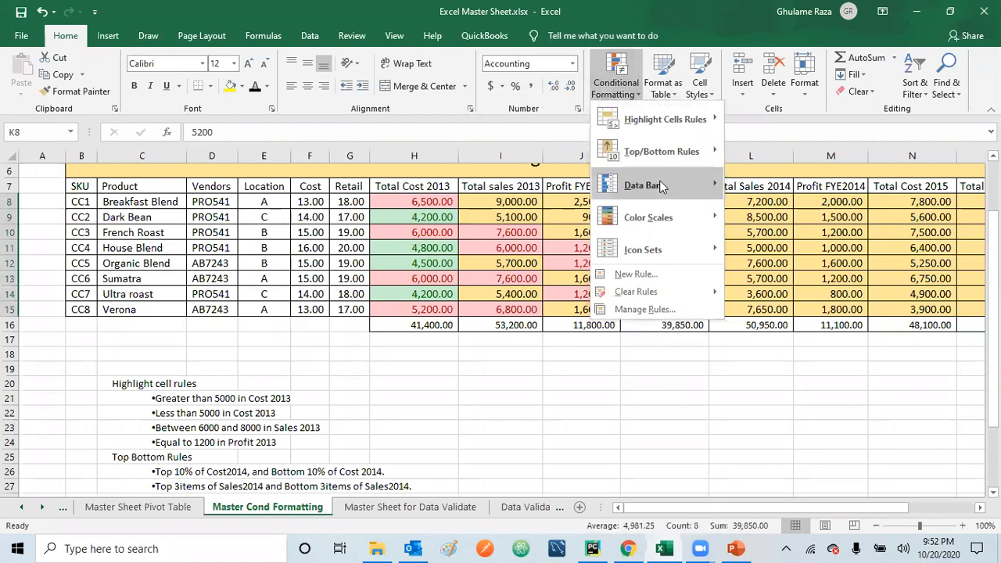
mouse_move(674, 156)
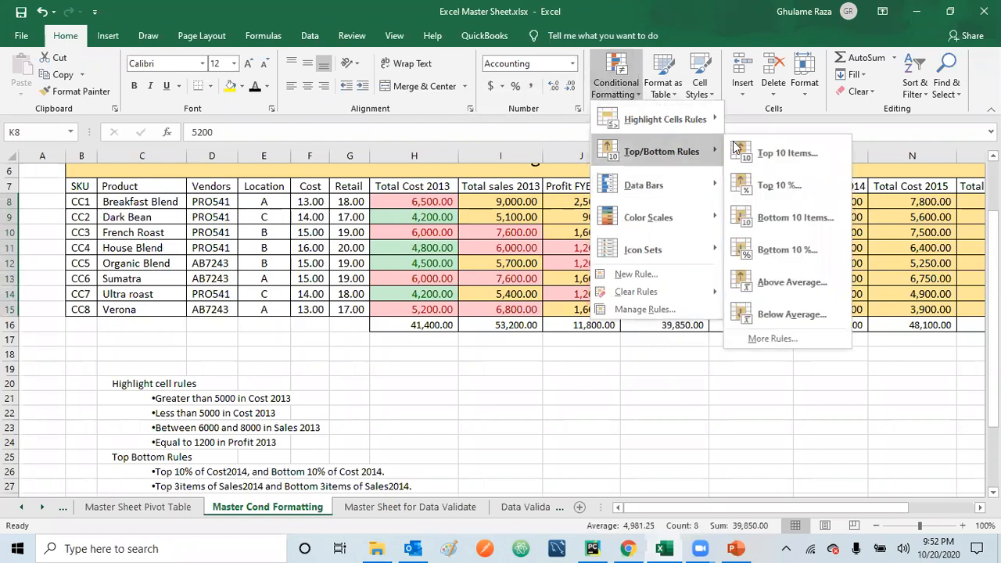
click(784, 188)
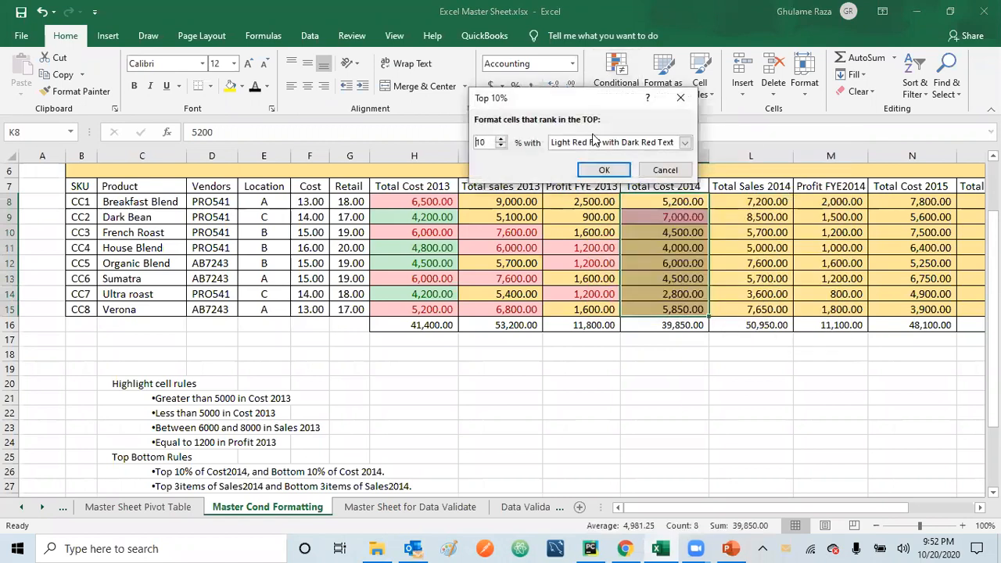
double_click(500, 140)
click(648, 170)
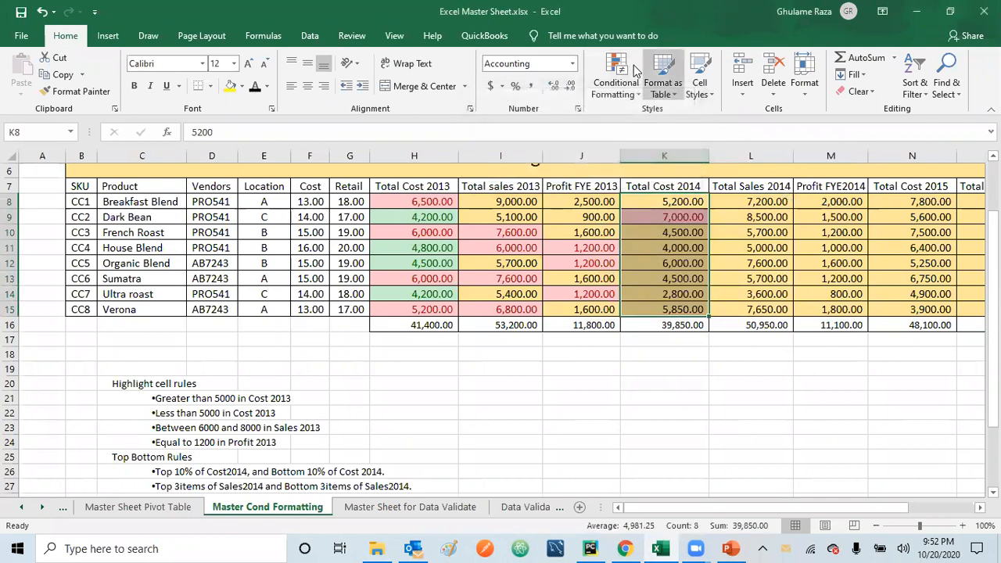
Step: Clear the conditional formatting rules from the selected Total Cost 2014 cells (K8:K15)
click(637, 93)
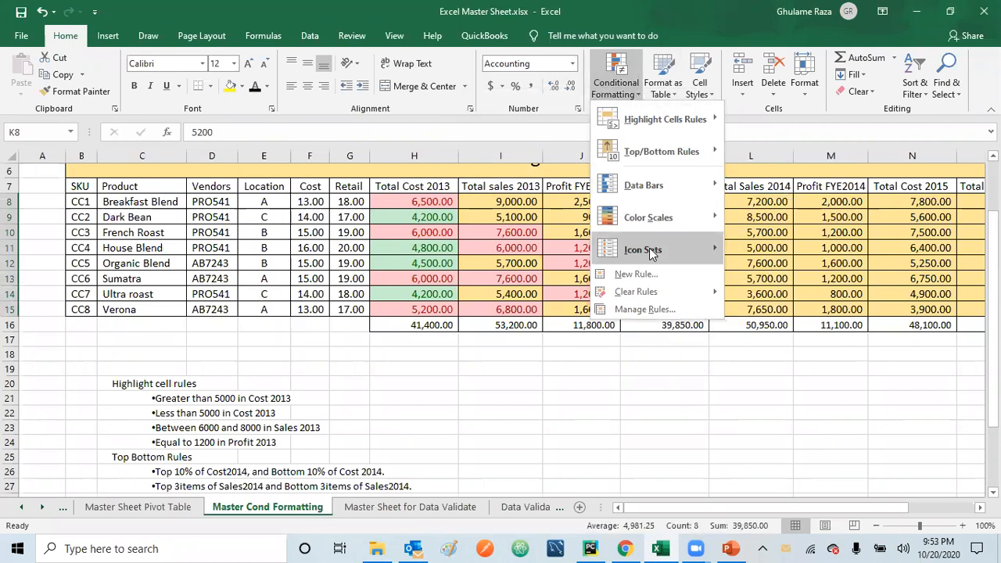
mouse_move(645, 293)
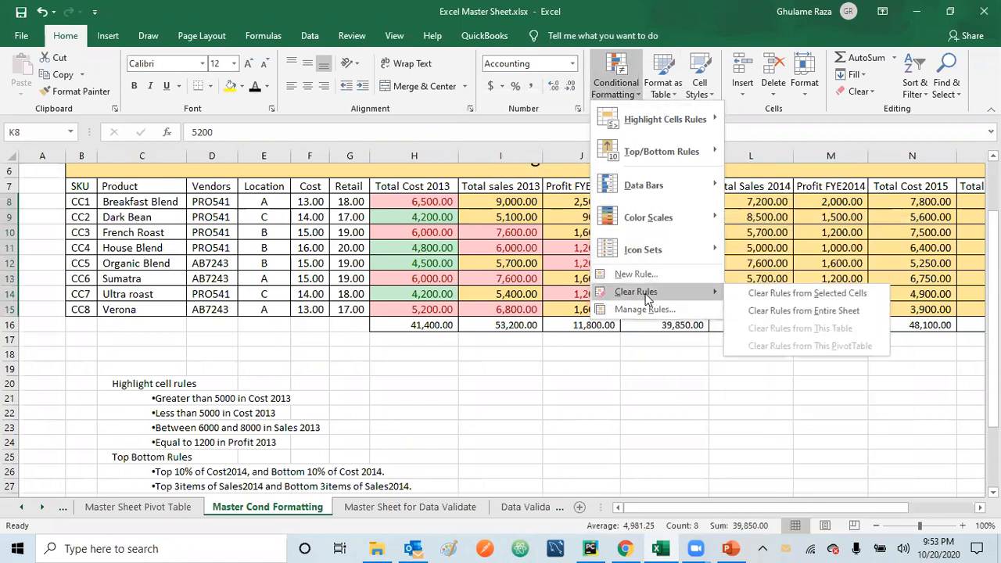
click(770, 293)
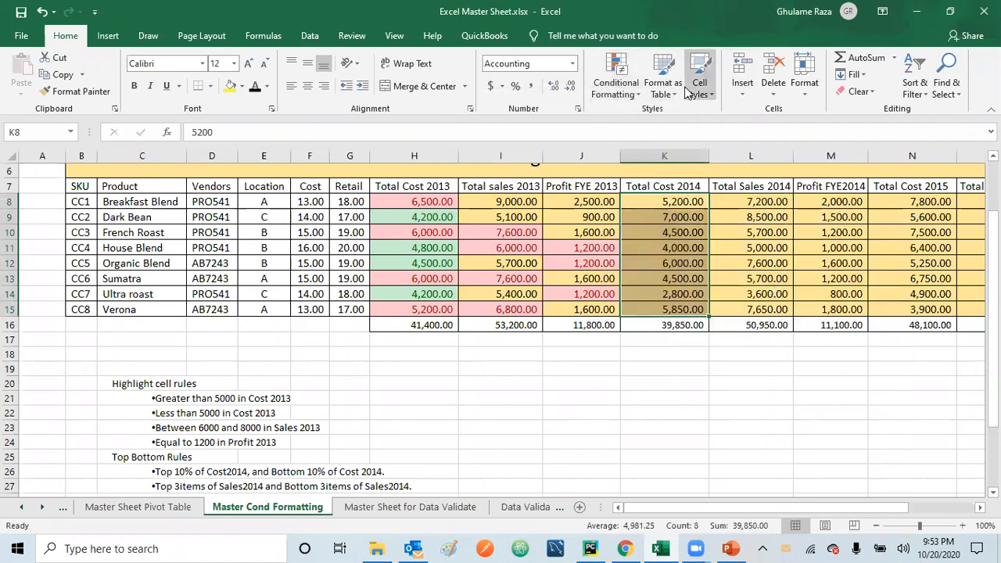
Step: Highlight the top 20 percent of Total Cost 2014 values (K8:K15) with Light Red Fill with Dark Red Text
click(635, 94)
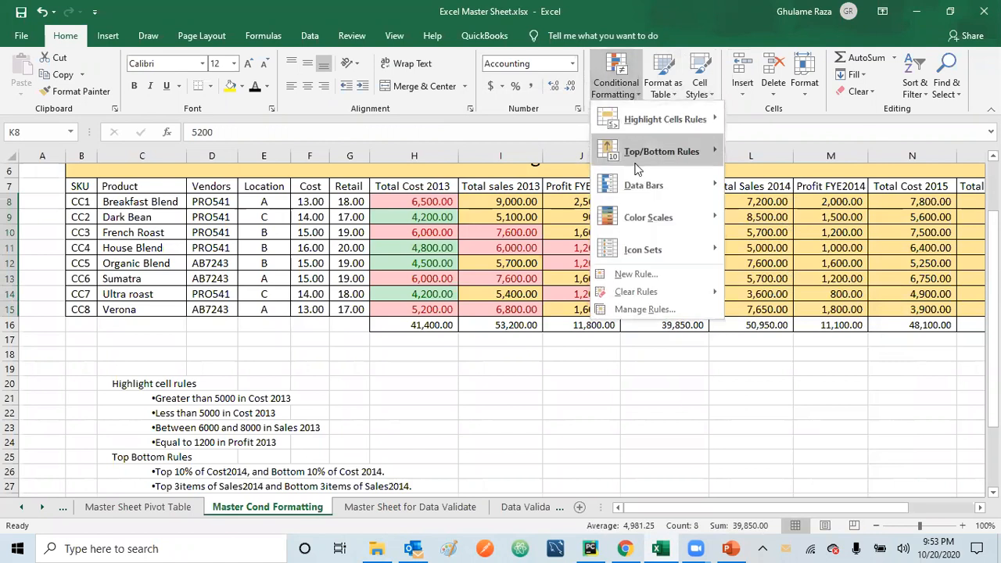
mouse_move(643, 157)
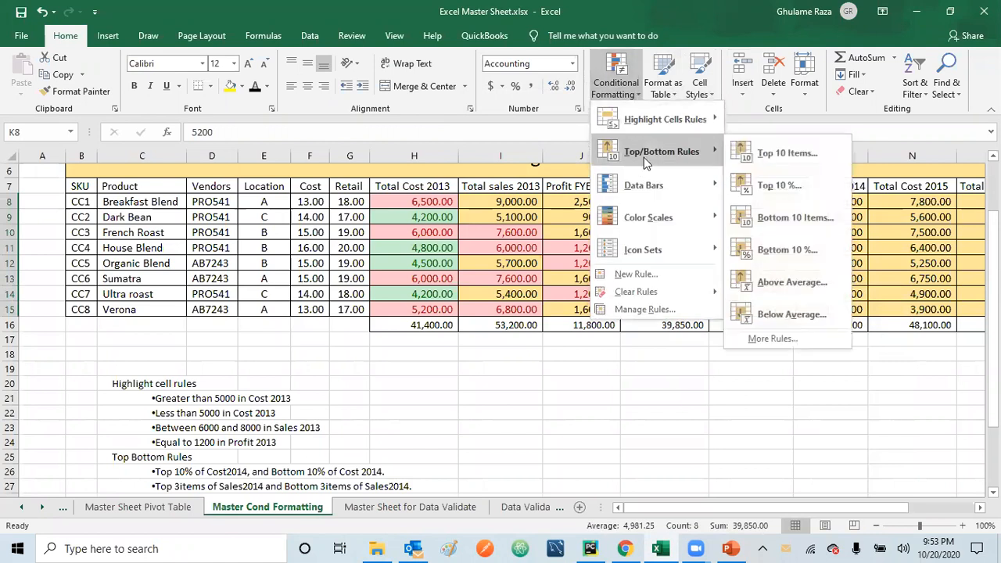
click(781, 185)
click(501, 141)
click(501, 141)
click(501, 141)
click(501, 141)
click(501, 141)
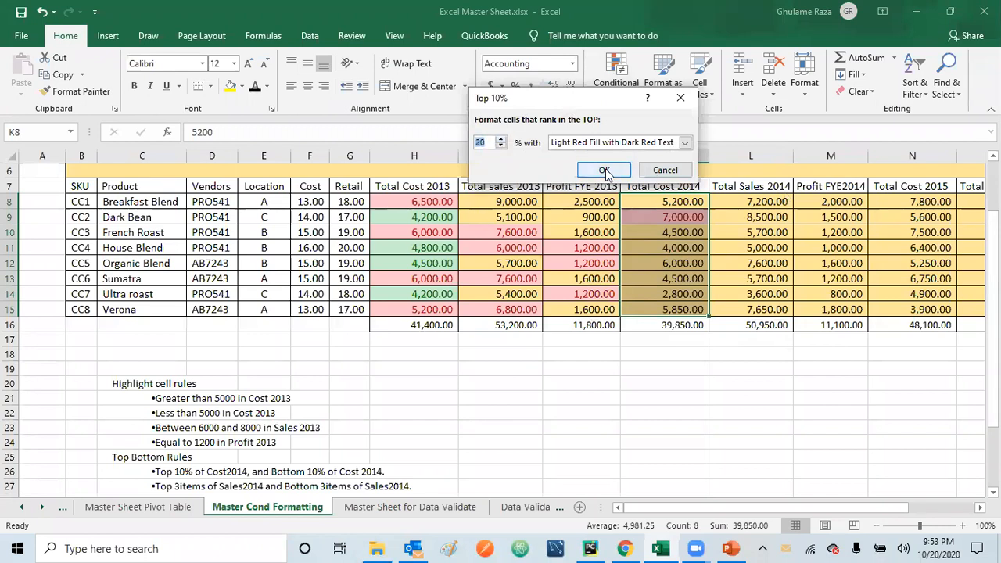
click(604, 170)
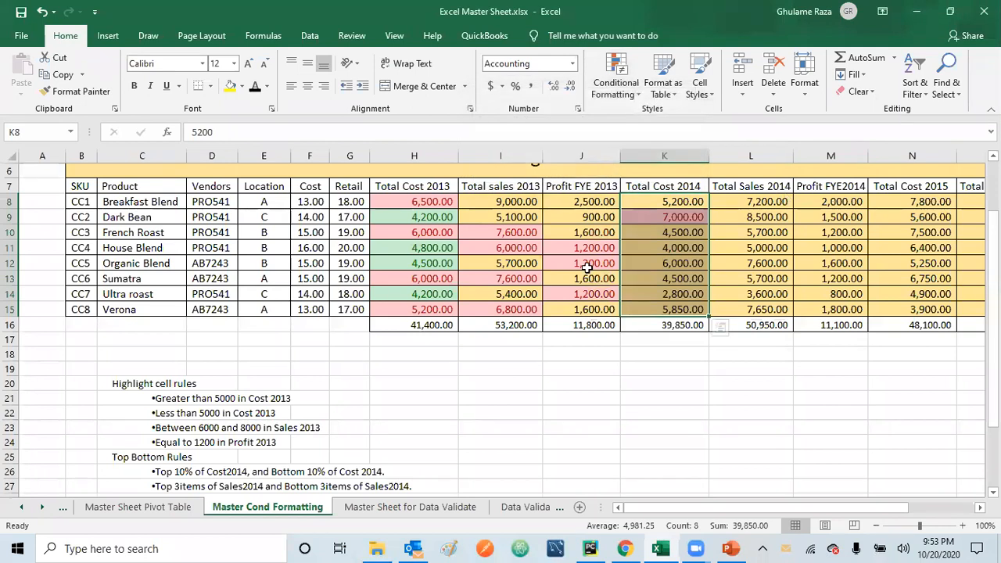
click(645, 366)
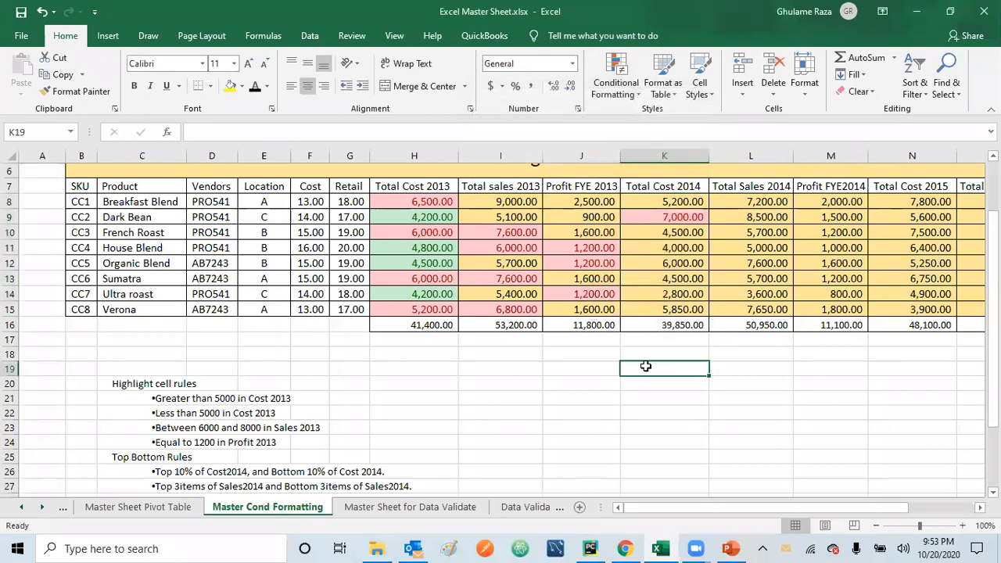
Step: Highlight the top 25 percent of Total Cost 2014 values (K8:K15) with Light Red Fill with Dark Red Text
drag(666, 202, 664, 304)
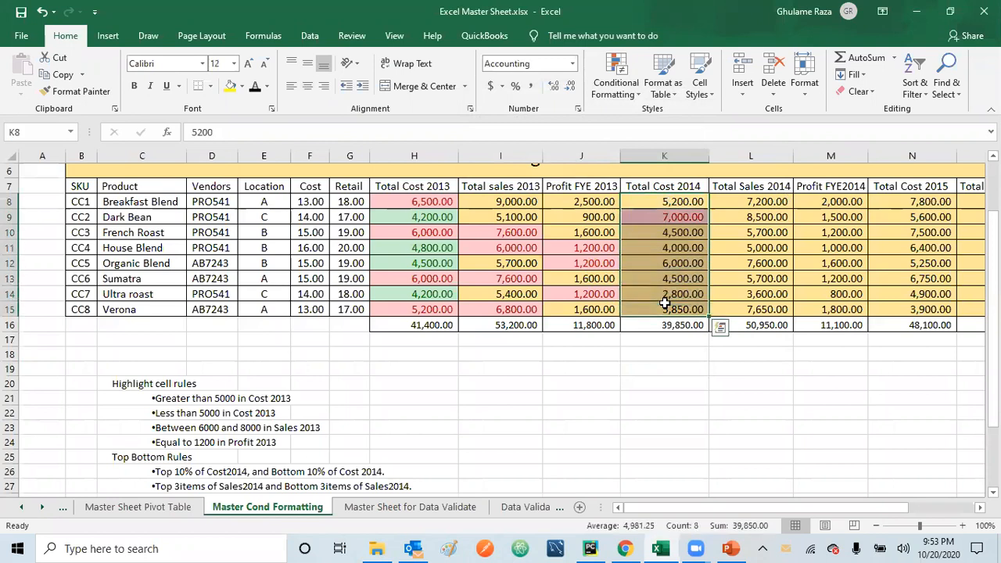
click(639, 94)
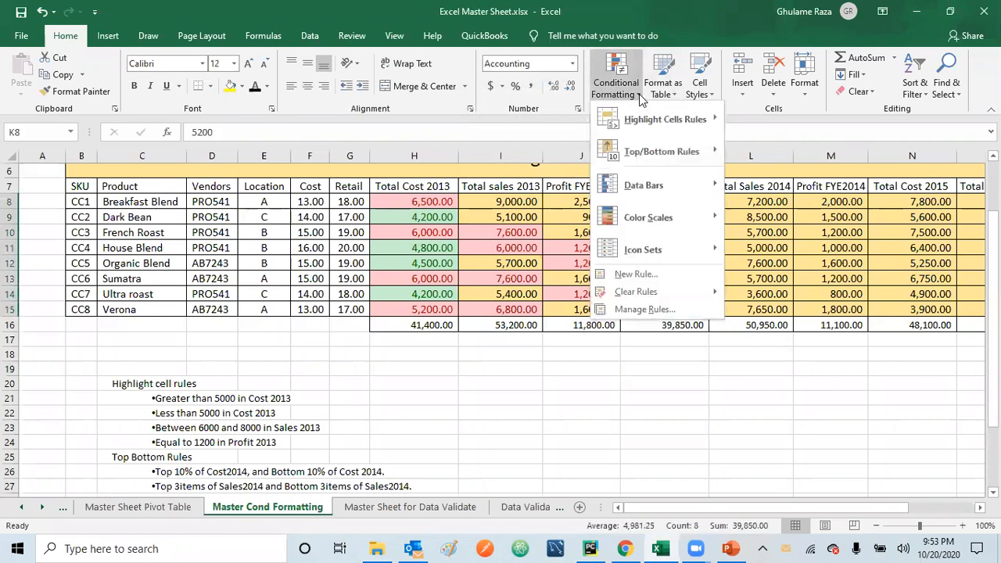
mouse_move(637, 149)
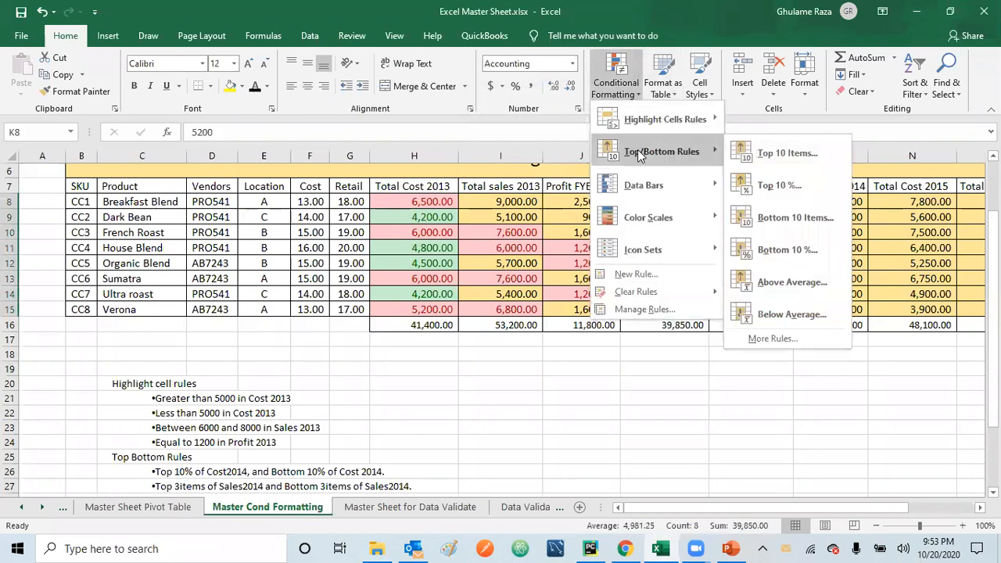
click(759, 186)
click(501, 139)
click(501, 139)
click(501, 140)
click(501, 139)
click(501, 139)
click(502, 139)
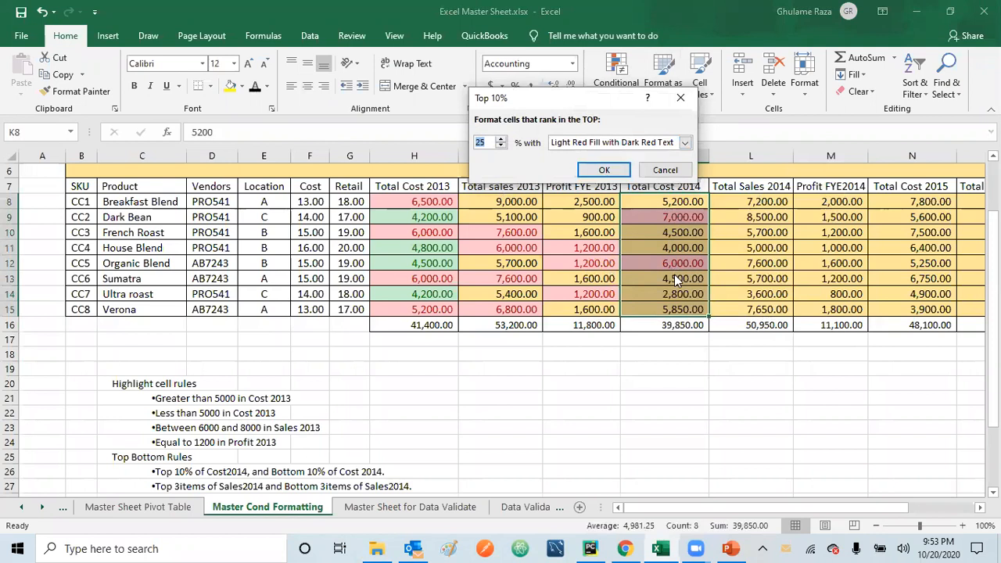
click(603, 170)
click(690, 393)
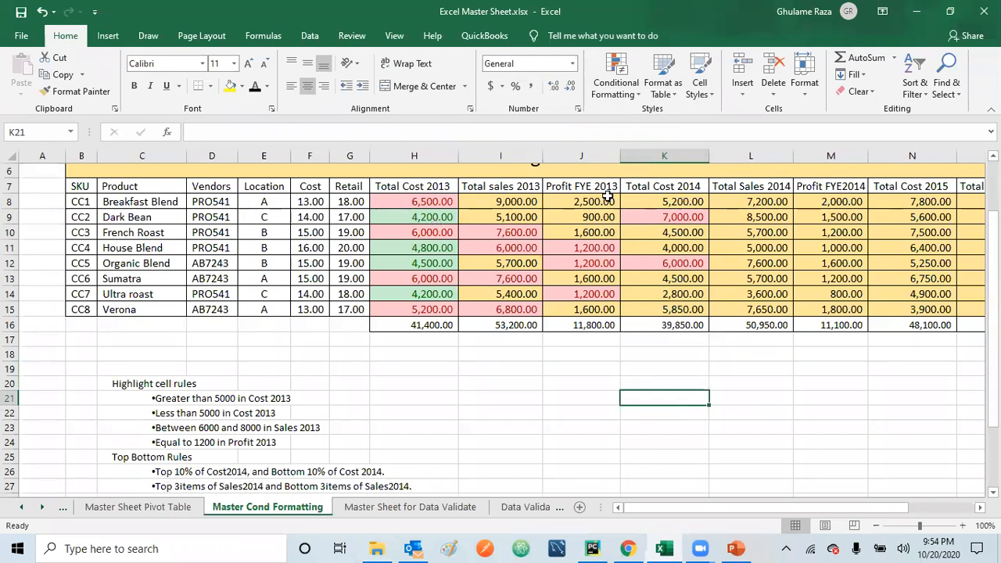
Step: Create a Bottom 10% rule for the Total Cost 2014 values (K8:K15) and set its percentage to 25
drag(634, 200, 644, 309)
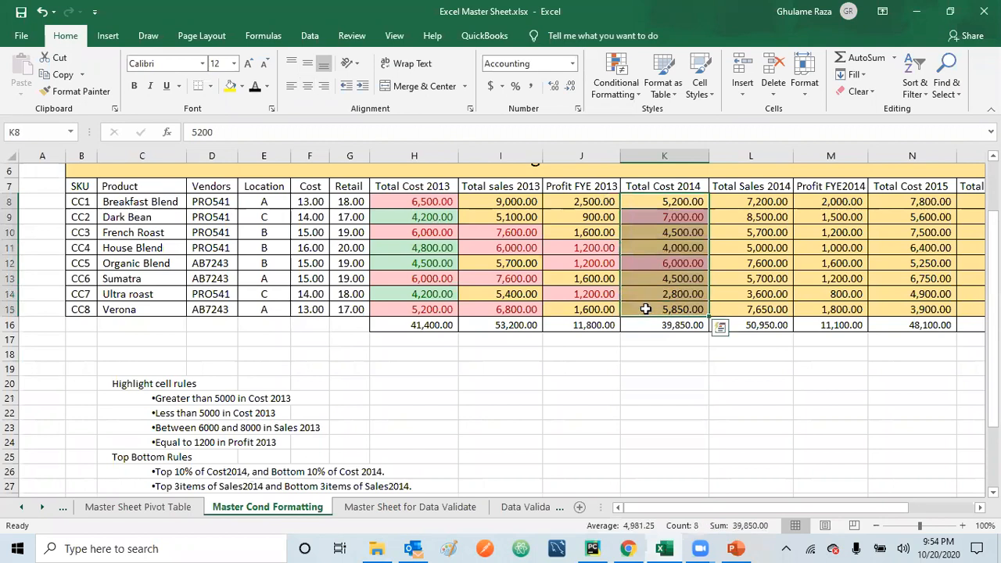
click(639, 93)
mouse_move(651, 150)
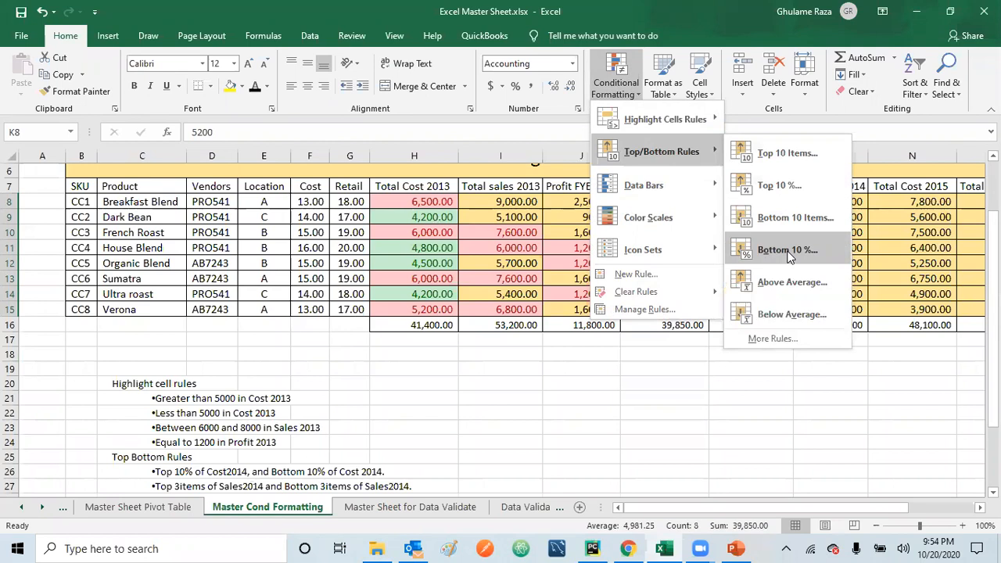
click(787, 251)
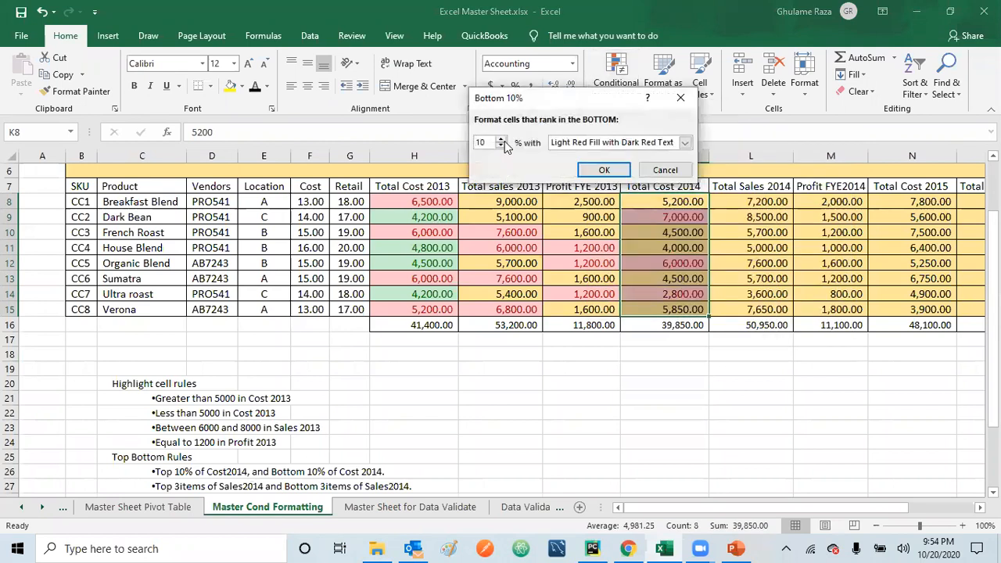
click(501, 140)
click(501, 140)
click(501, 139)
click(500, 139)
click(501, 139)
click(501, 140)
click(500, 139)
click(501, 139)
click(500, 139)
click(500, 139)
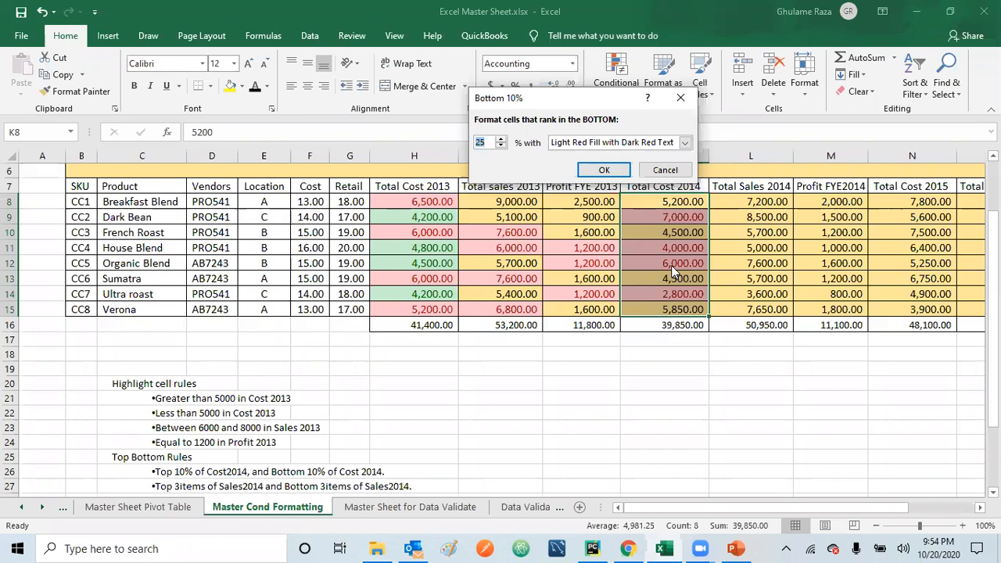
Step: Format the Total Cost 2014 bottom rule with Green Fill with Dark Green Text, apply it and check the highlighted cells
click(684, 143)
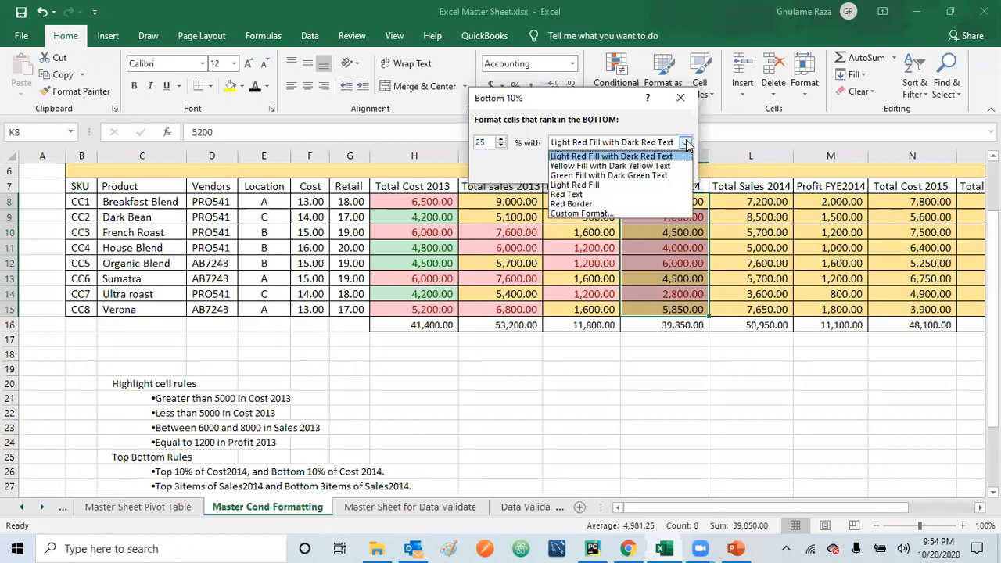
click(633, 176)
click(612, 177)
click(674, 388)
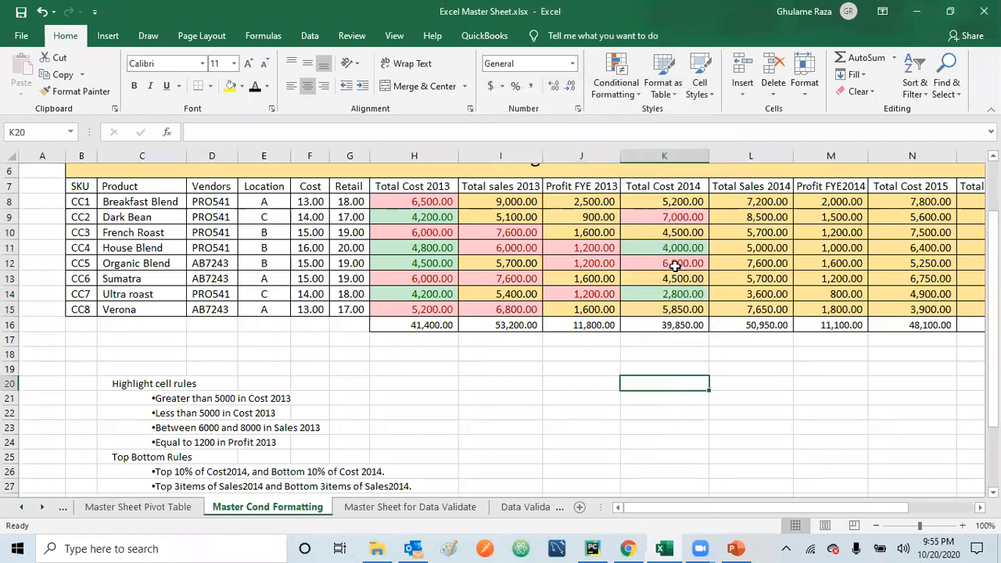
click(649, 250)
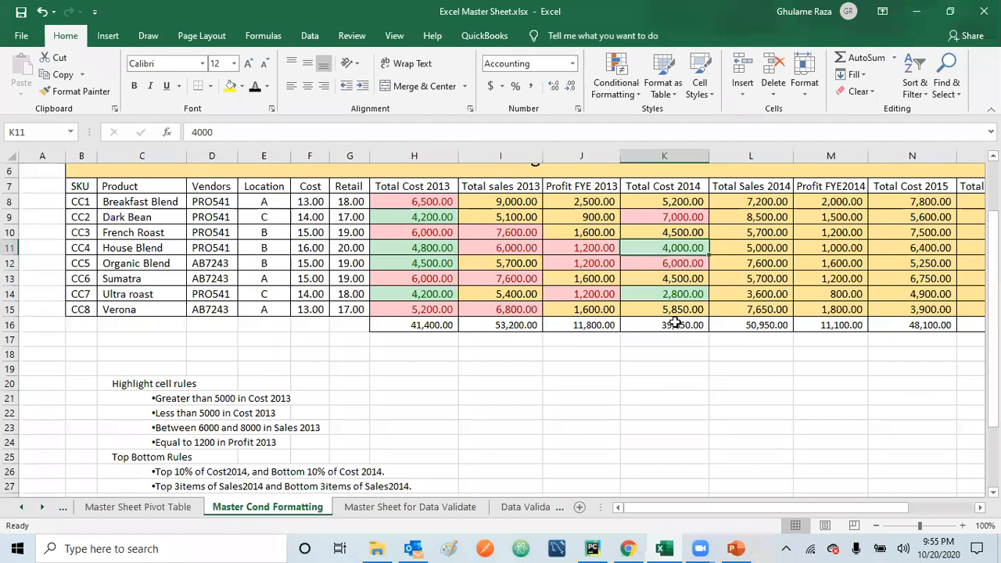
click(679, 294)
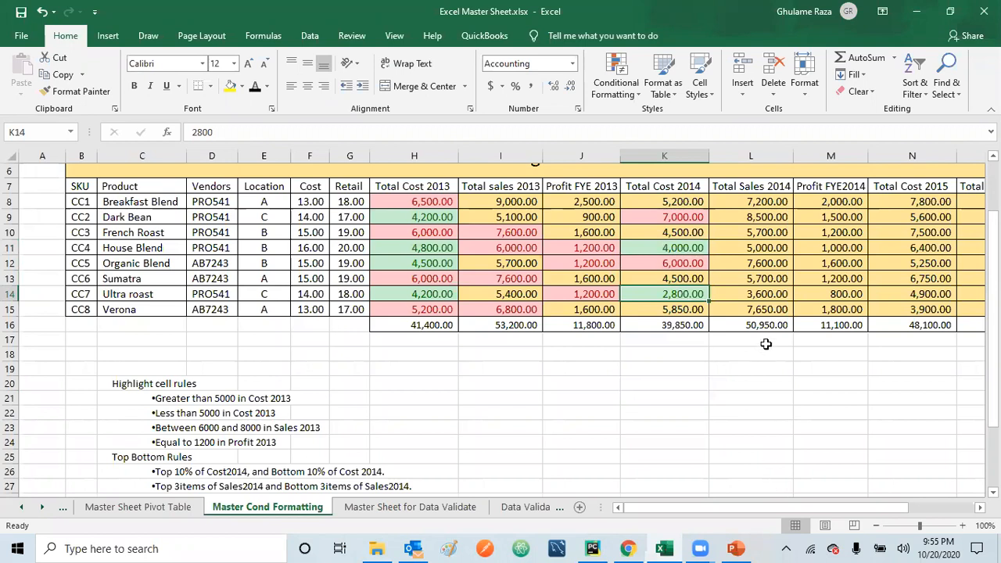
Step: Highlight the top 3 items of Total Sales 2014 (L8:L15) with Light Red Fill with Dark Red Text
drag(749, 202, 749, 309)
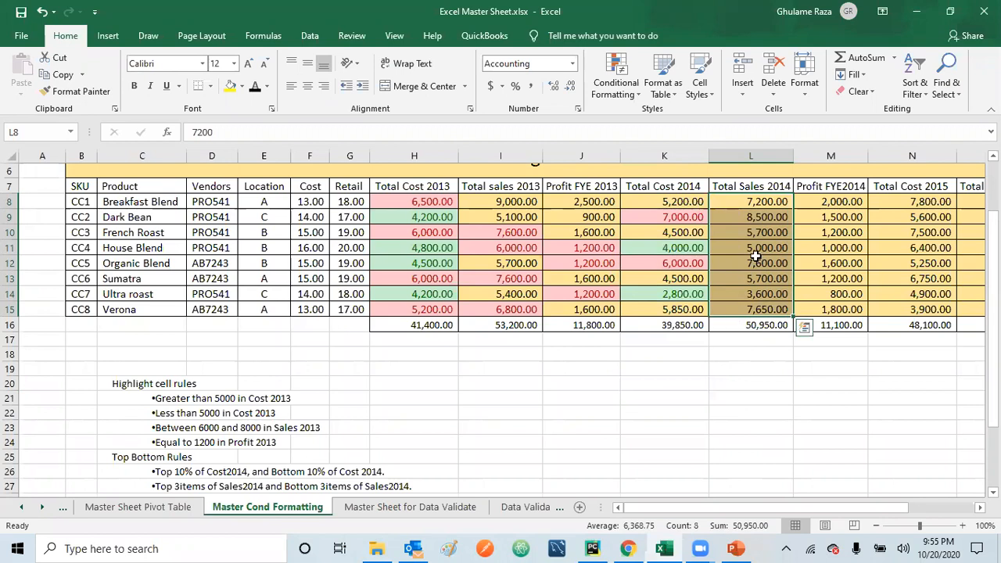
click(635, 95)
mouse_move(641, 151)
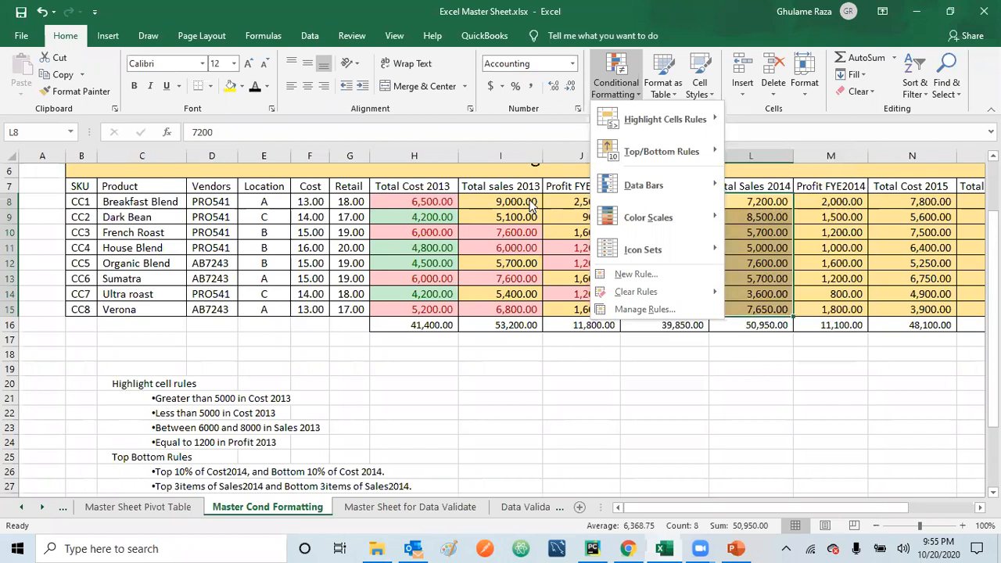
click(789, 153)
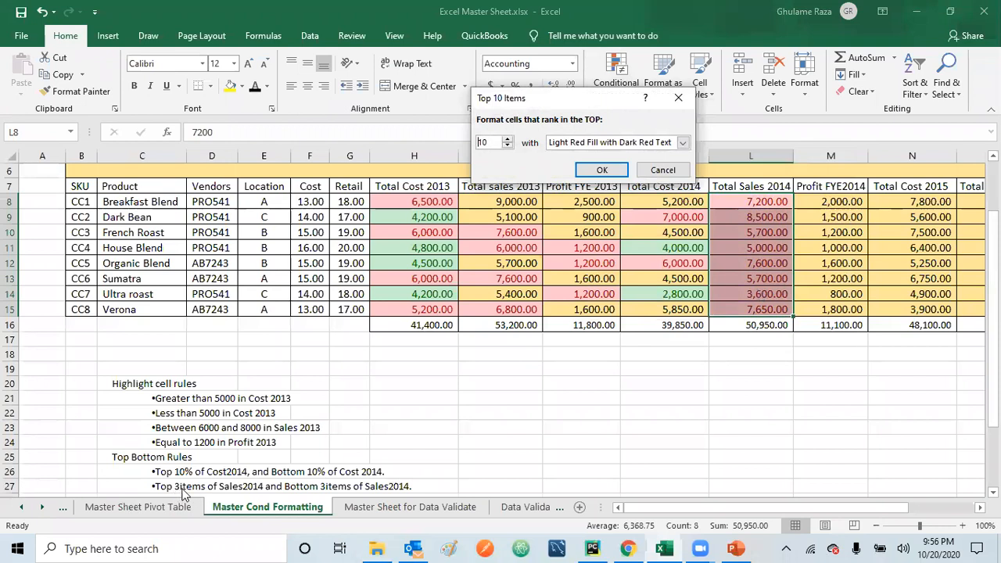
click(506, 146)
click(506, 145)
click(507, 145)
click(507, 146)
click(506, 145)
click(507, 145)
click(507, 145)
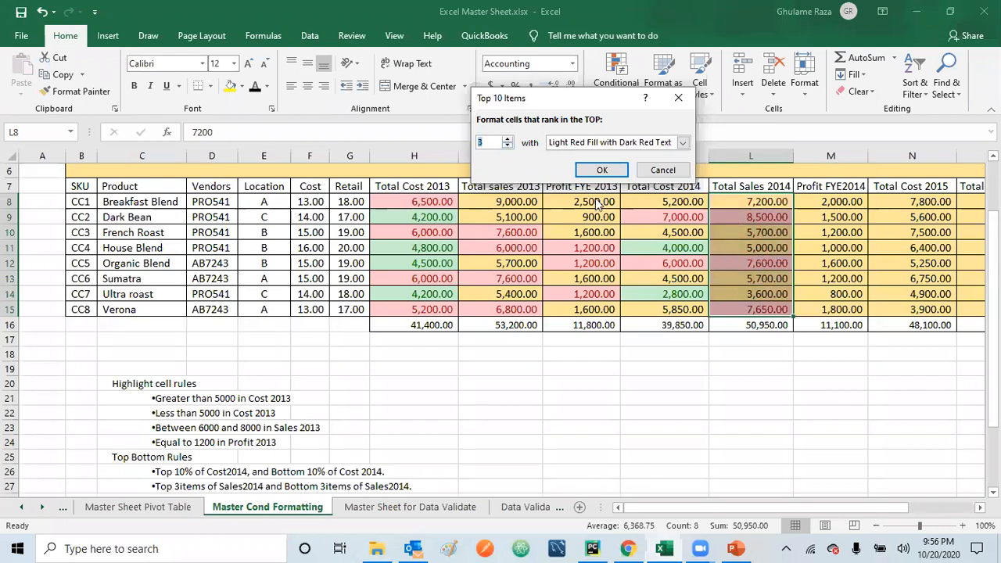
click(602, 170)
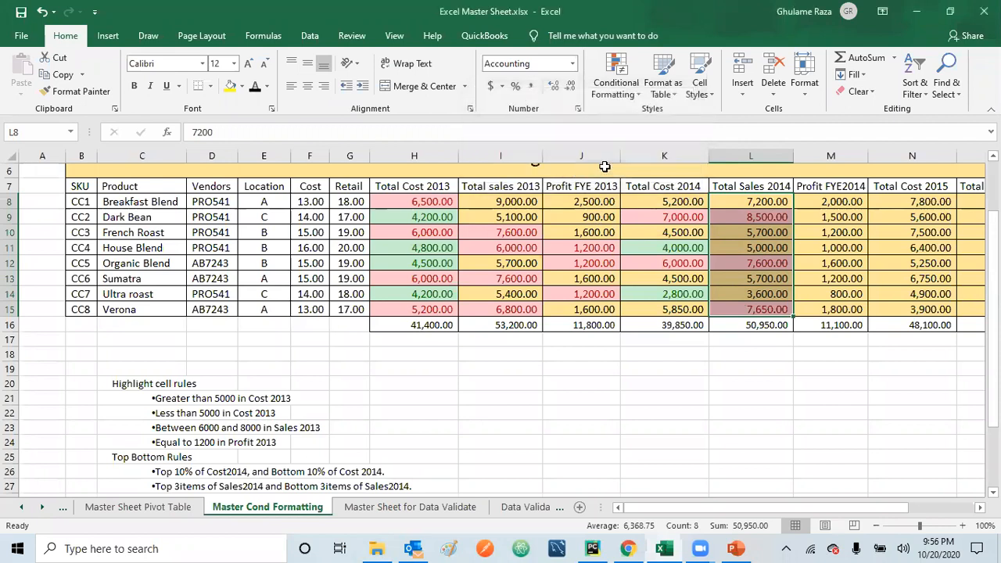
Step: Create a Bottom 10 Items rule for the Total Sales 2014 values (L8:L15) and set its item count to 3
click(739, 202)
drag(753, 202, 763, 304)
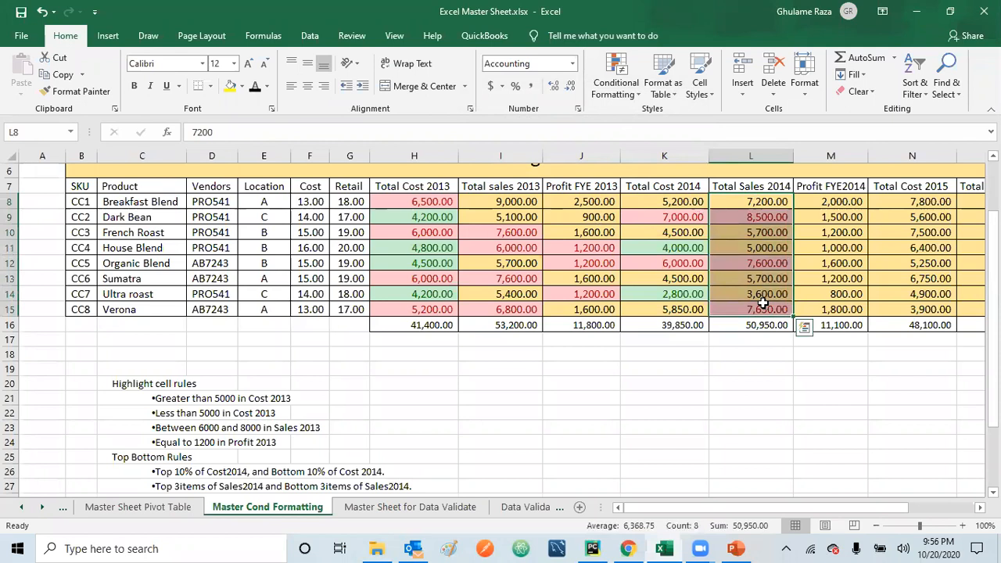
click(631, 91)
mouse_move(656, 152)
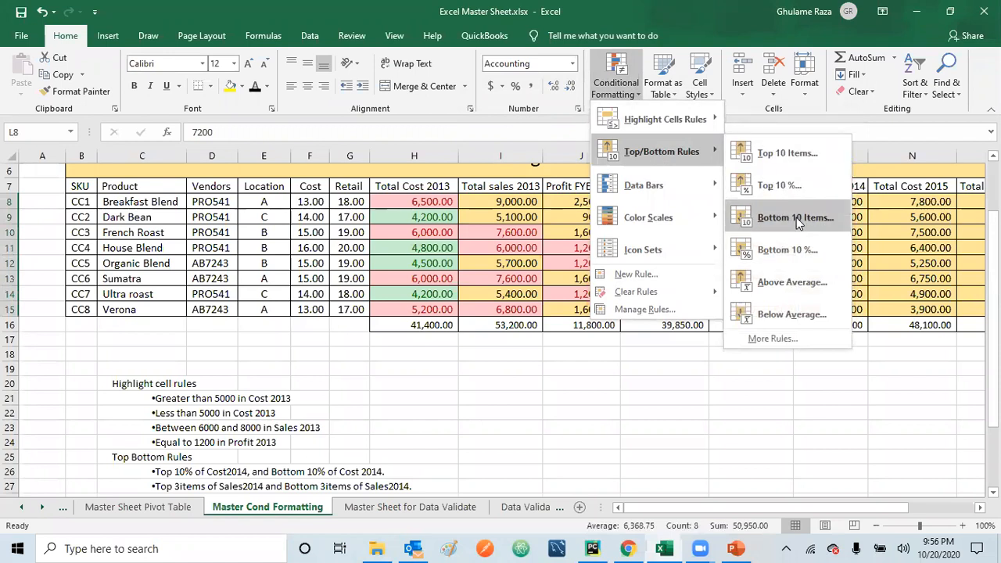
click(794, 218)
click(509, 146)
click(509, 146)
click(509, 146)
click(509, 146)
click(509, 146)
click(509, 146)
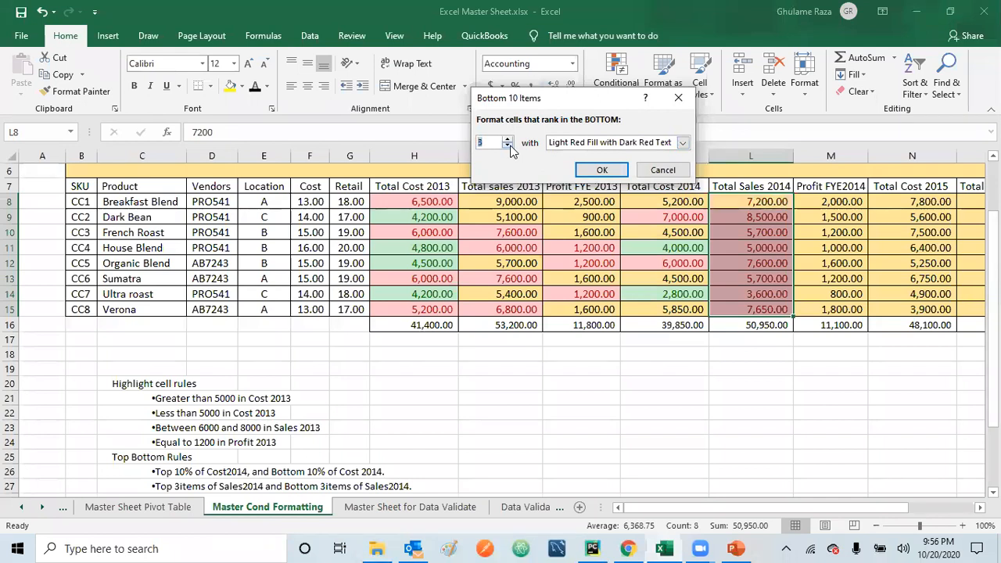
Step: Format the Total Sales 2014 bottom rule with Green Fill with Dark Green Text, apply it and check the highlighted cells
click(683, 142)
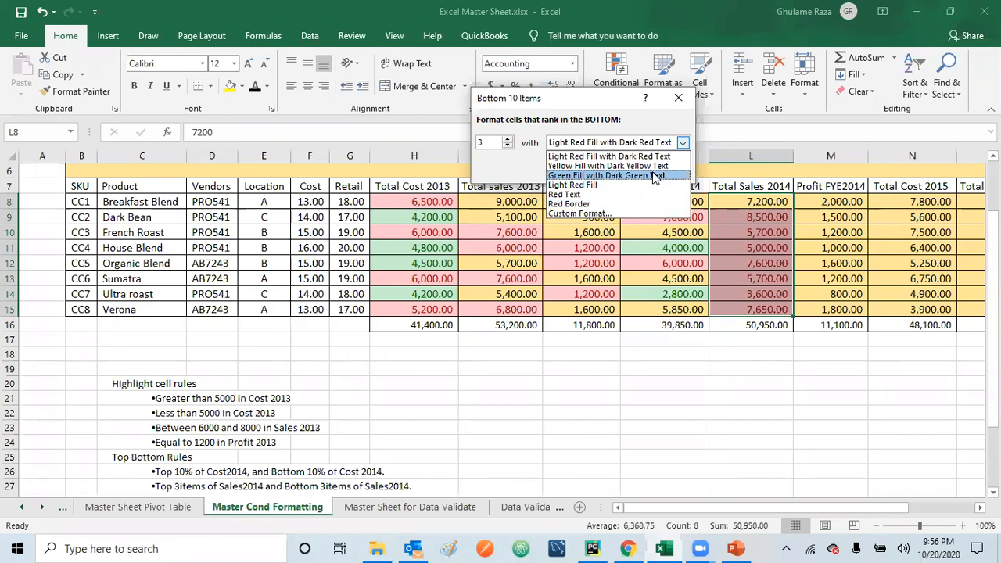
click(633, 176)
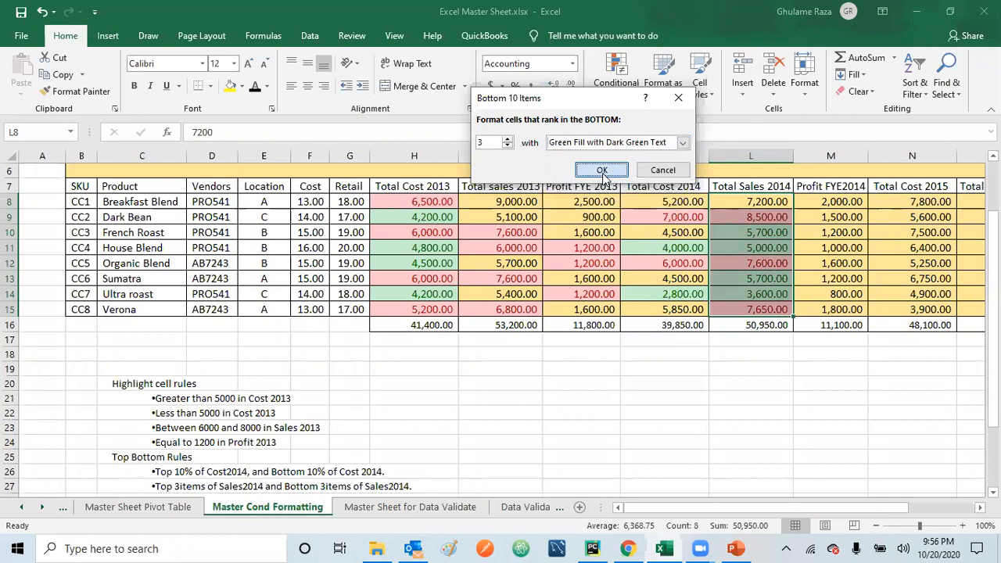
click(603, 171)
click(657, 342)
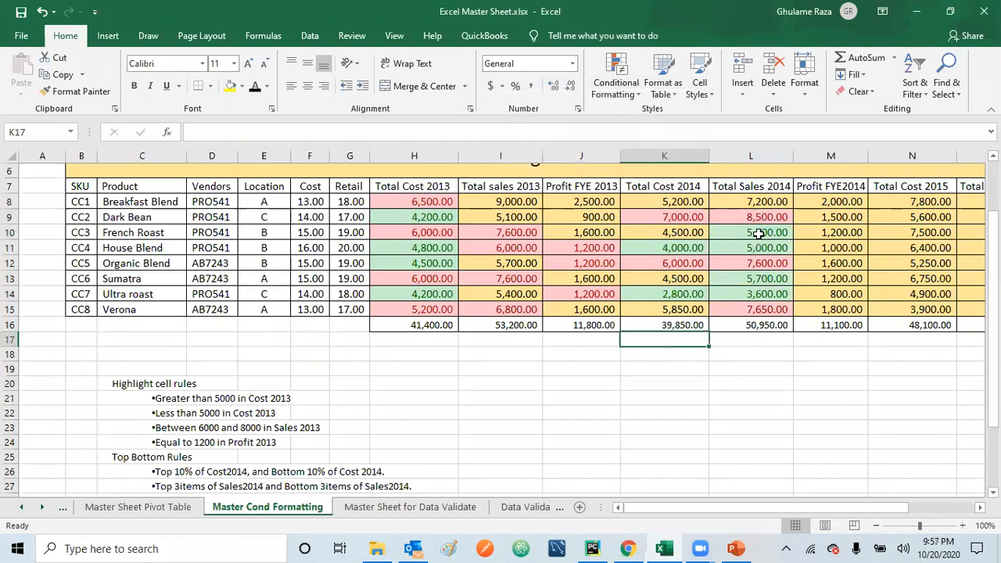
click(771, 283)
click(770, 234)
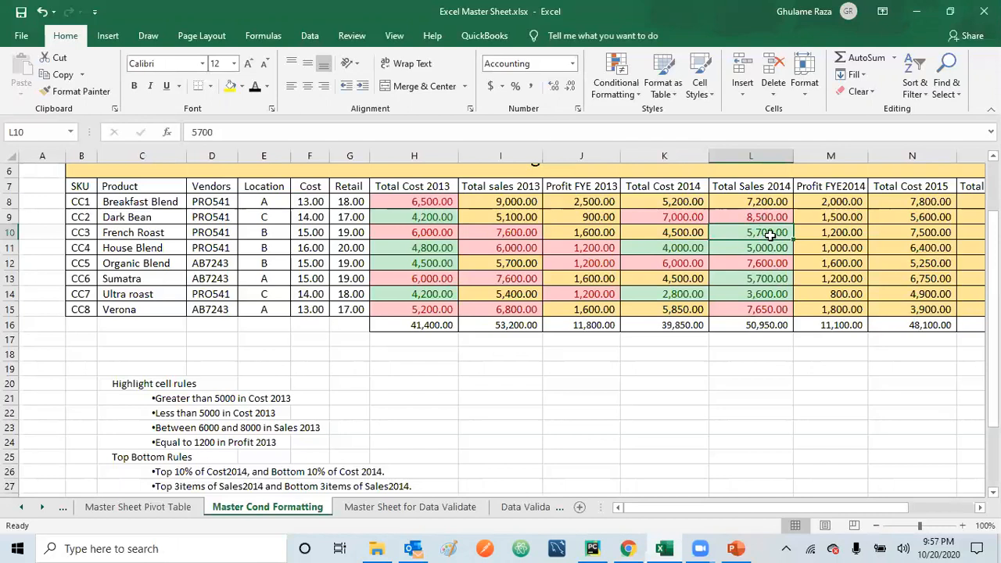
click(772, 279)
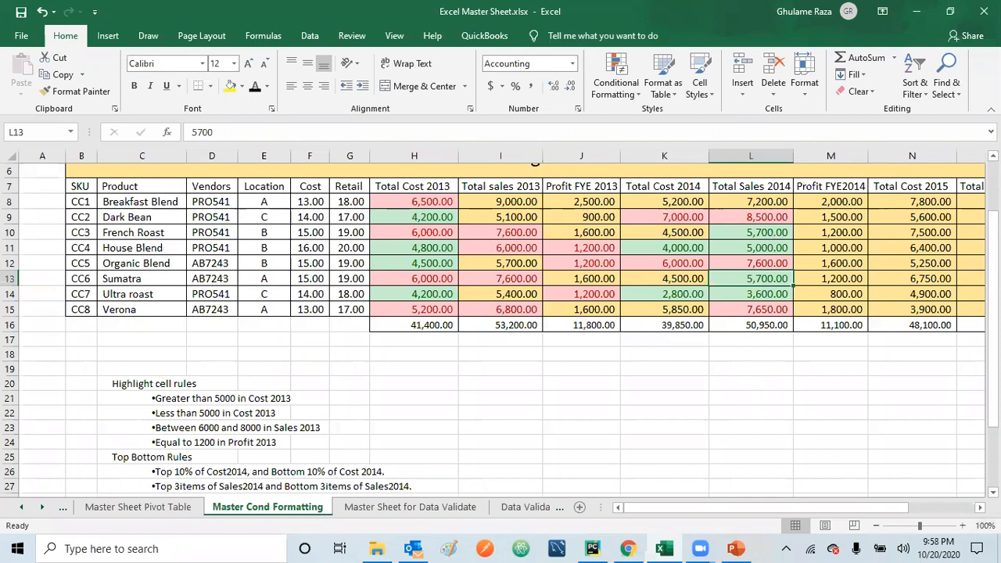
Step: Calculate the average of the Profit FYE2014 values in M19 with =AVERAGE(M8:M15)
scroll(501, 326, down, 1)
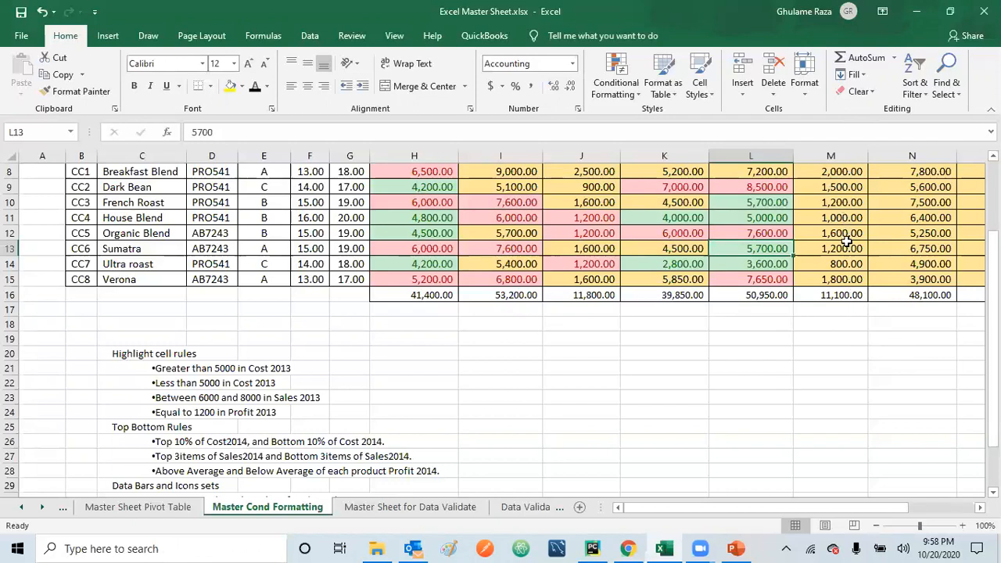
click(829, 335)
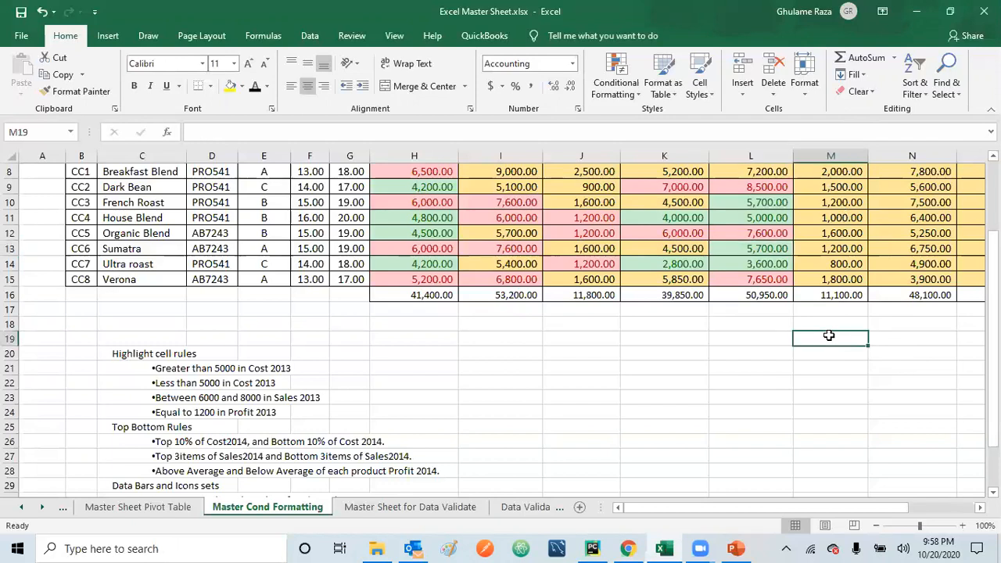
text(=ave)
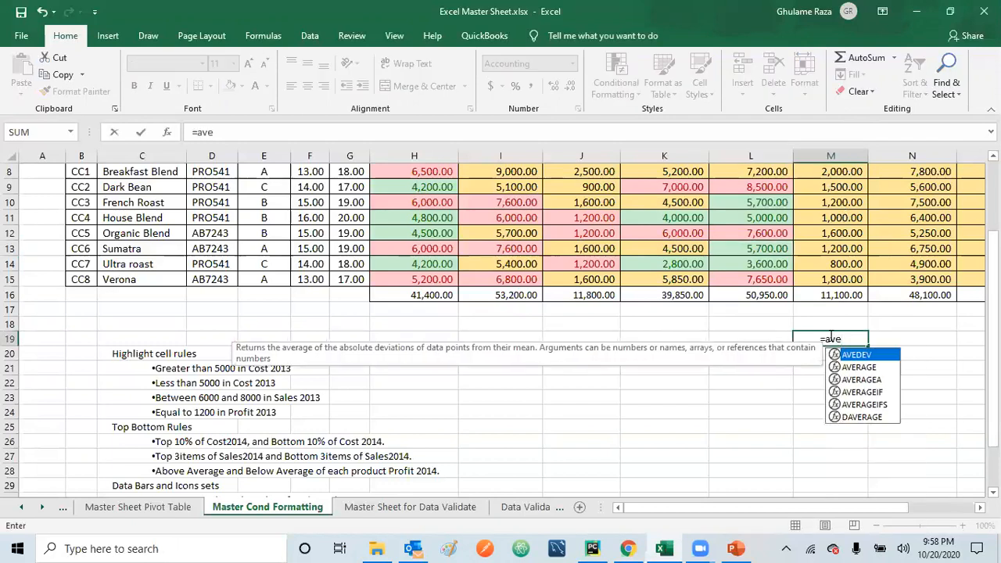
double_click(860, 365)
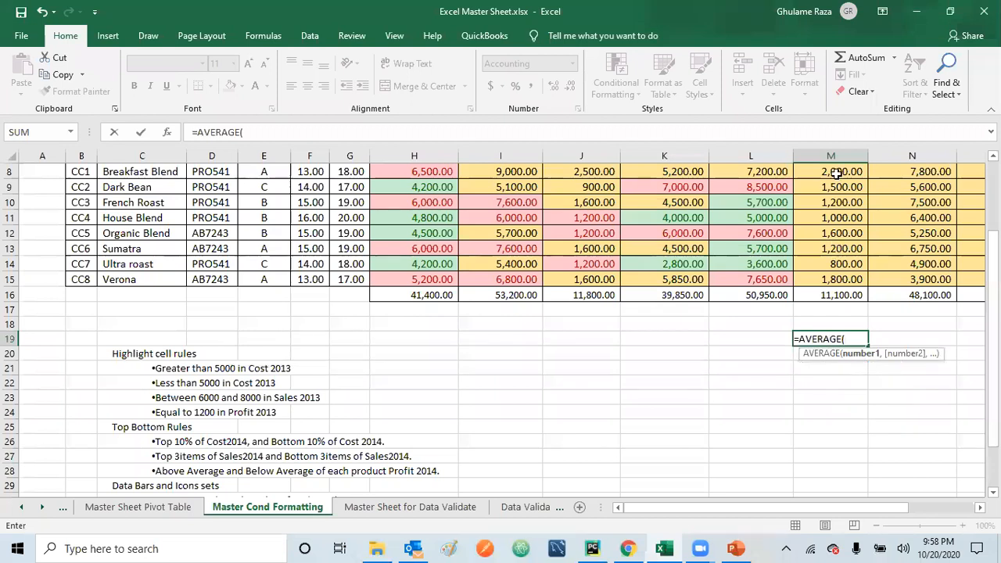
drag(836, 174, 835, 274)
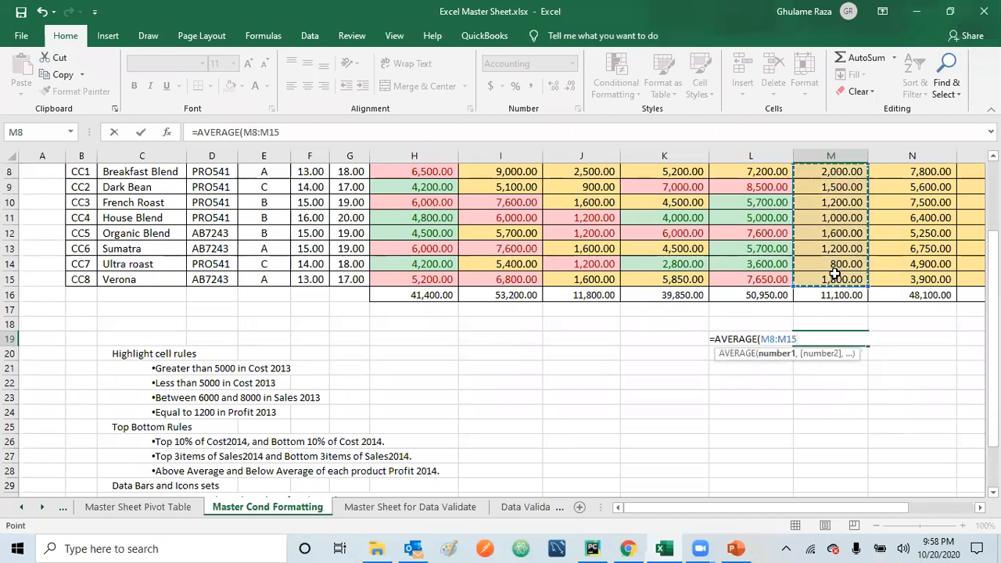
key(Return)
click(885, 411)
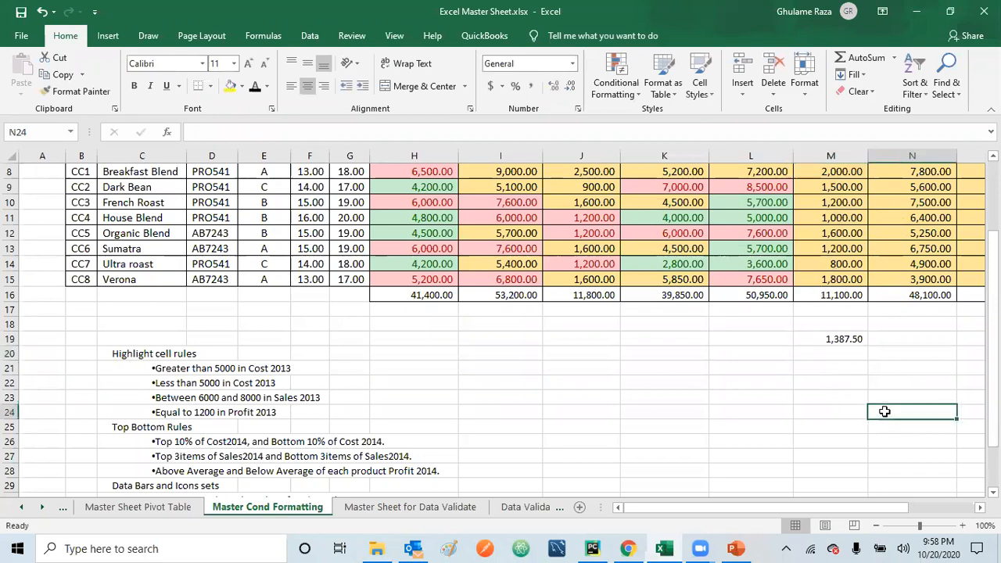
click(849, 337)
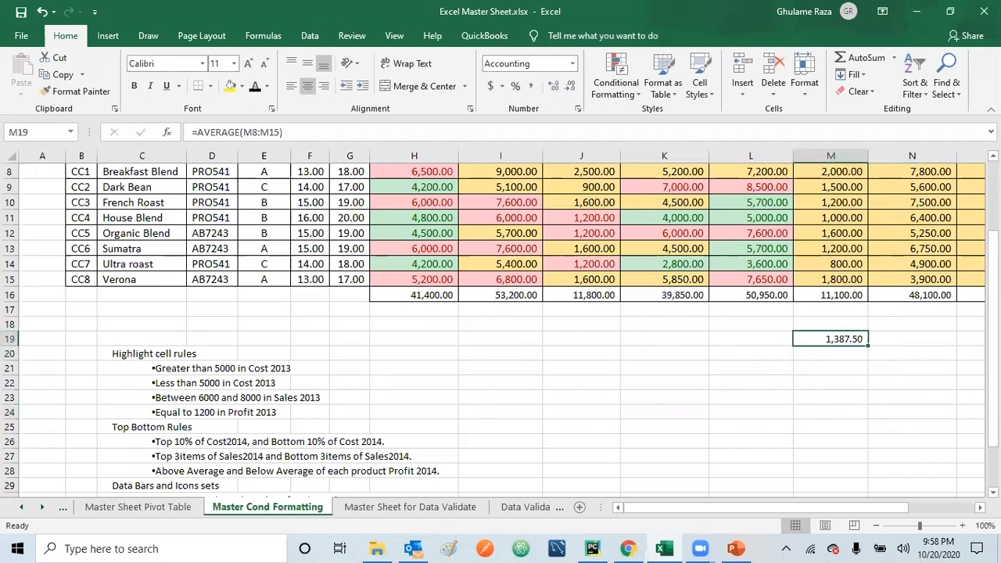
Step: Highlight the above-average Profit FYE2014 values (M8:M15) with Light Red Fill with Dark Red Text
scroll(500, 321, up, 1)
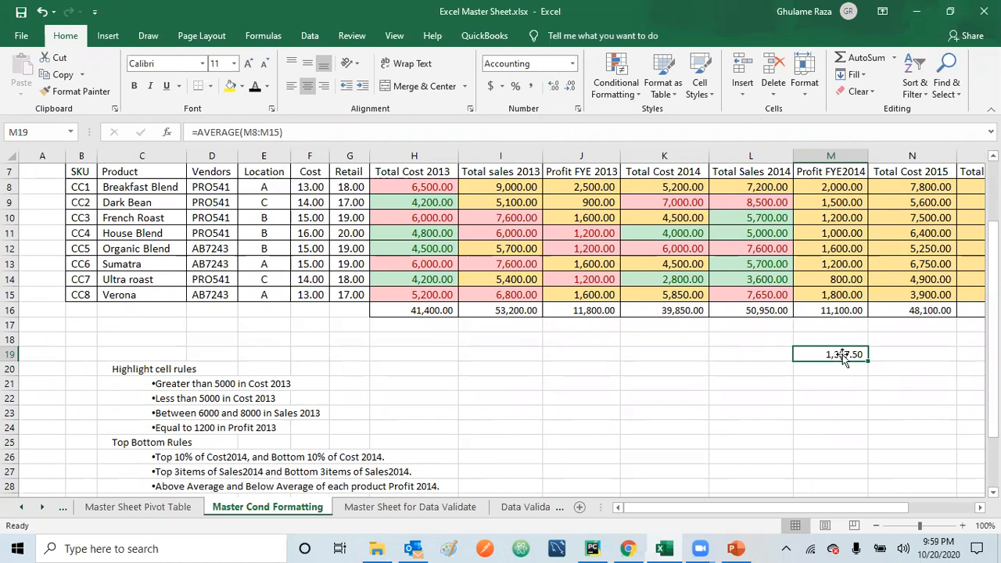
click(836, 186)
drag(837, 186, 830, 294)
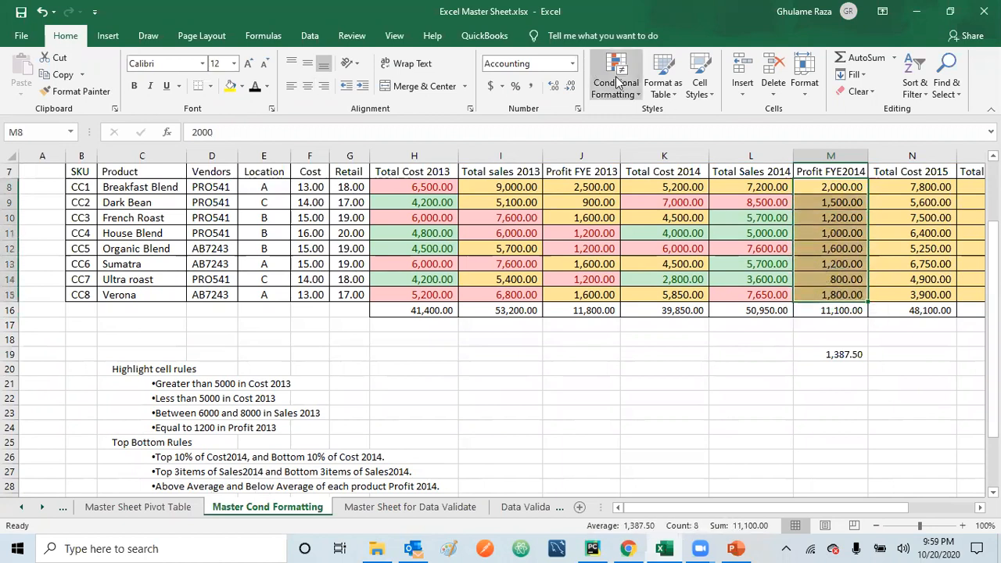
click(634, 96)
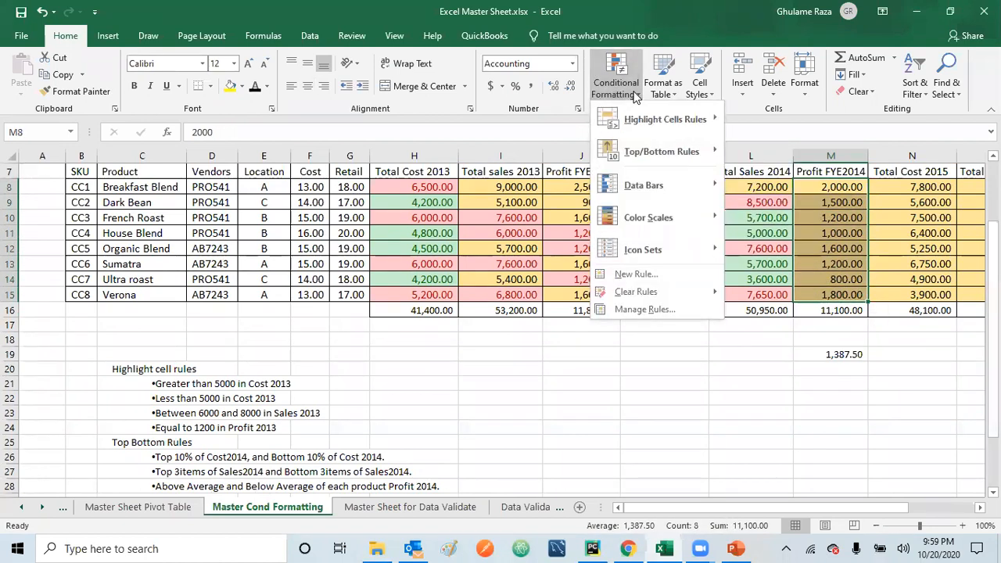
mouse_move(653, 152)
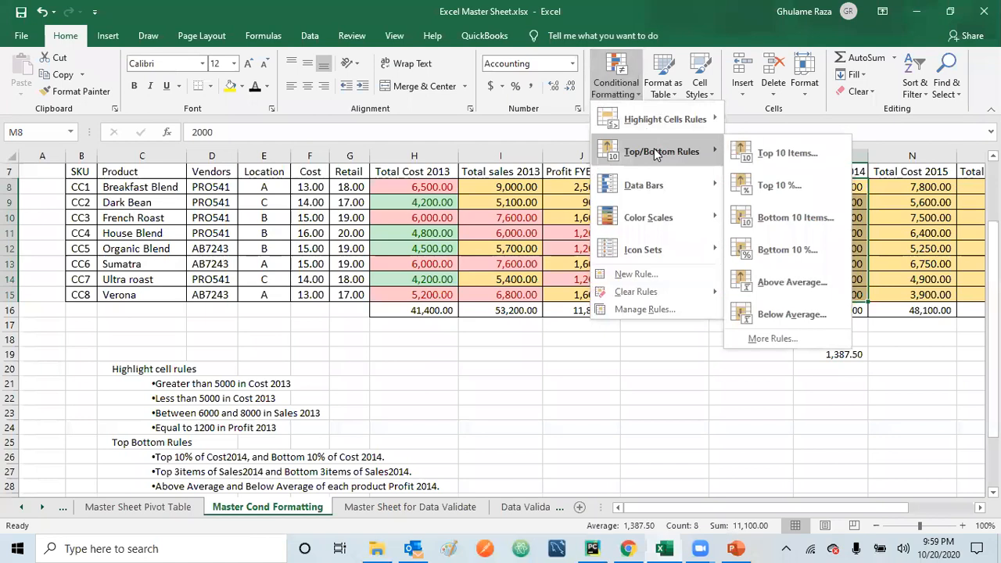
click(788, 282)
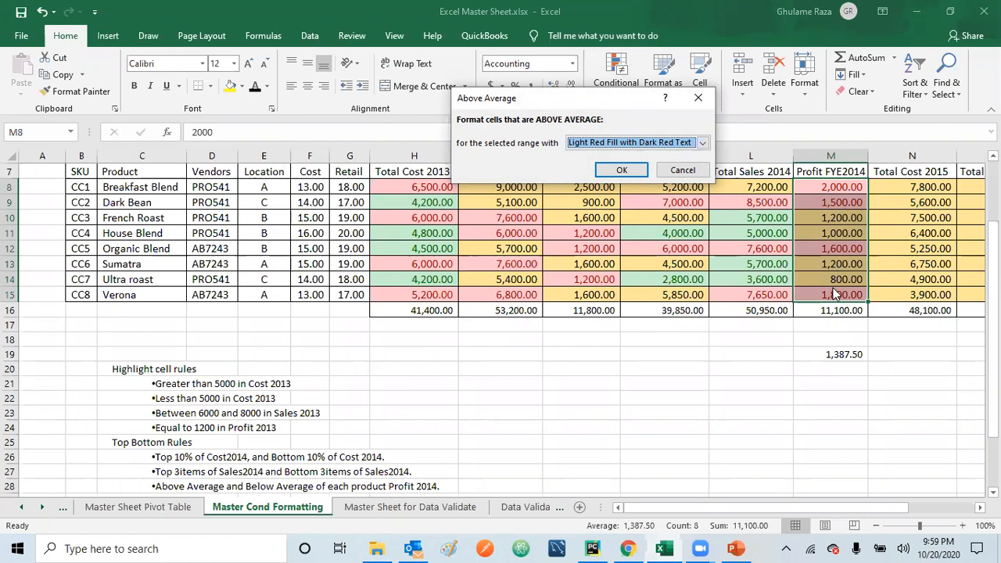
click(622, 170)
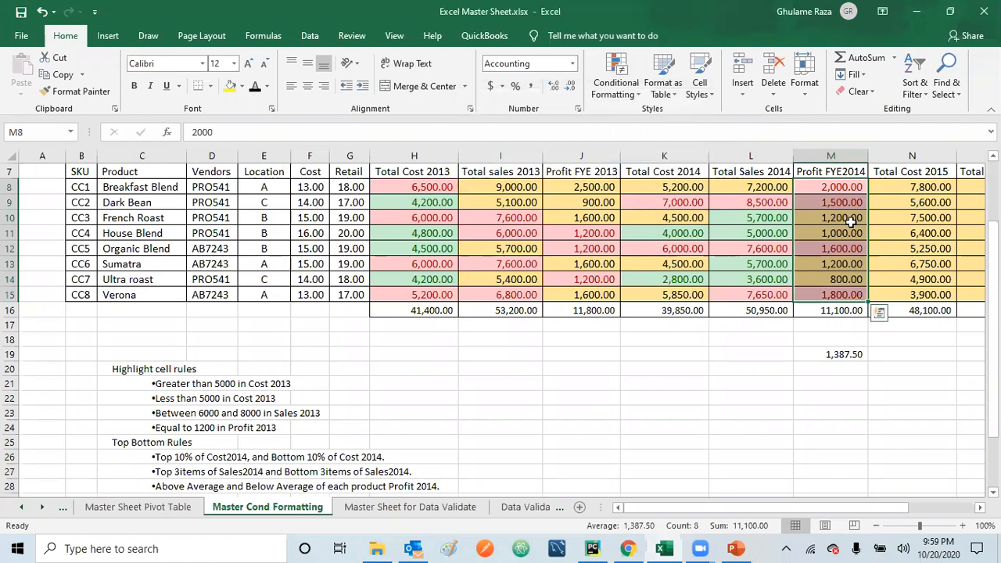
Step: Highlight the below-average Profit FYE2014 values (M8:M15) with Green Fill with Dark Green Text and select the average in M19 for comparison
drag(835, 184, 838, 293)
click(637, 95)
mouse_move(656, 143)
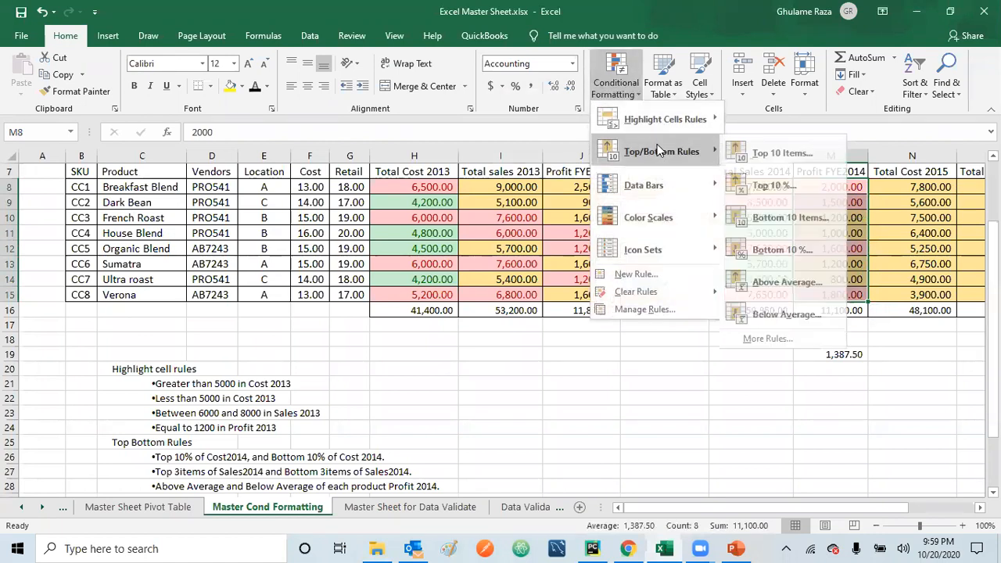
click(784, 315)
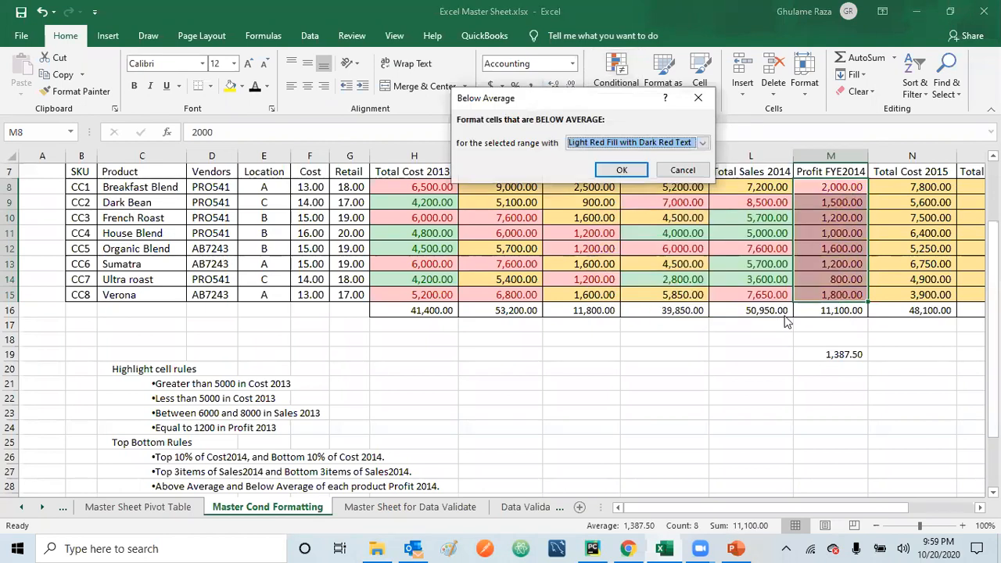
click(700, 143)
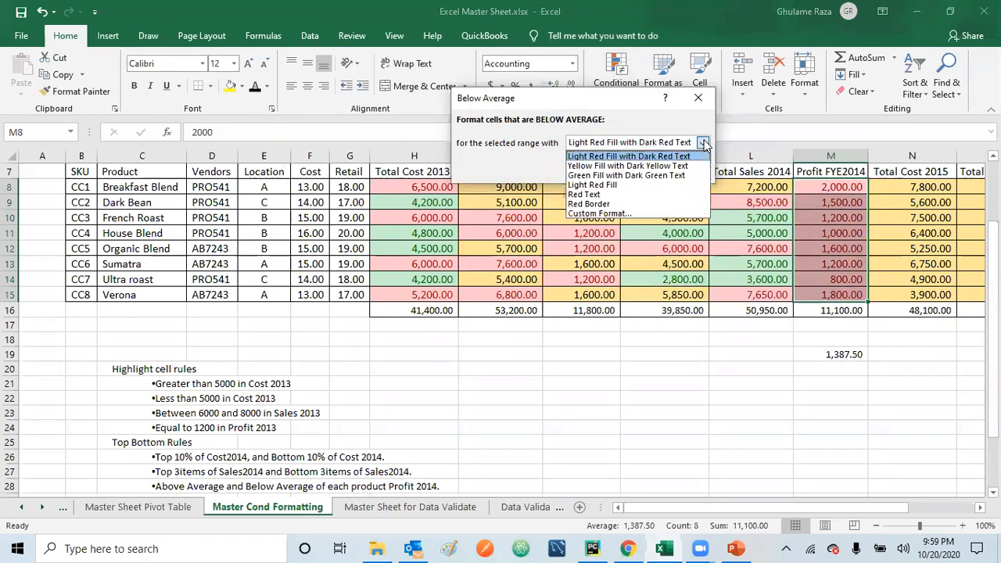
click(659, 176)
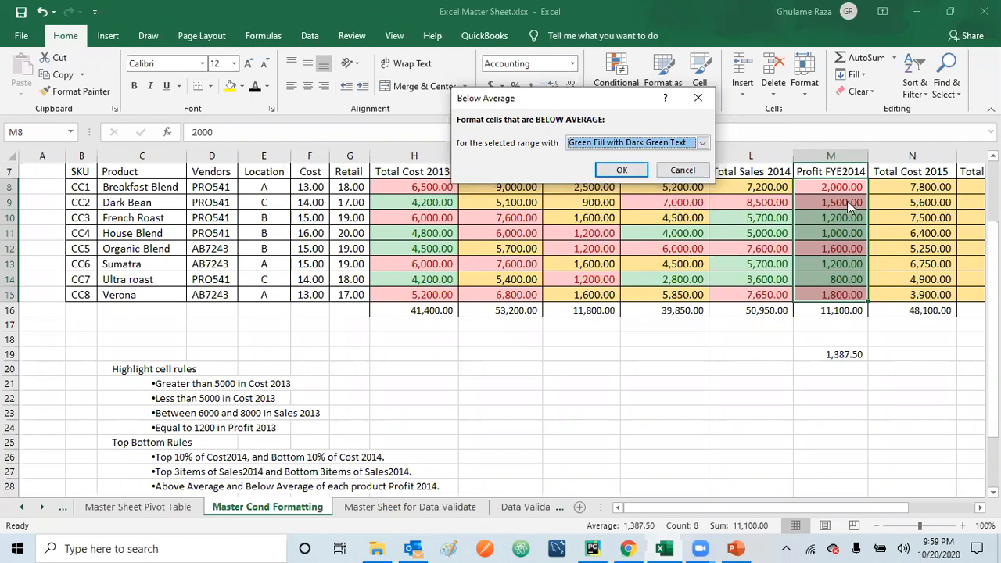
click(606, 172)
click(705, 356)
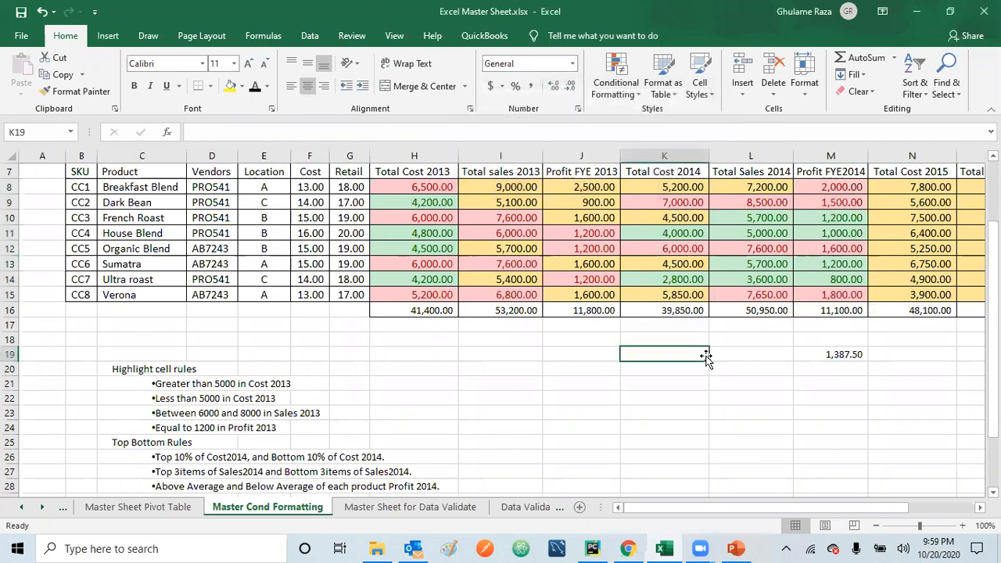
click(844, 354)
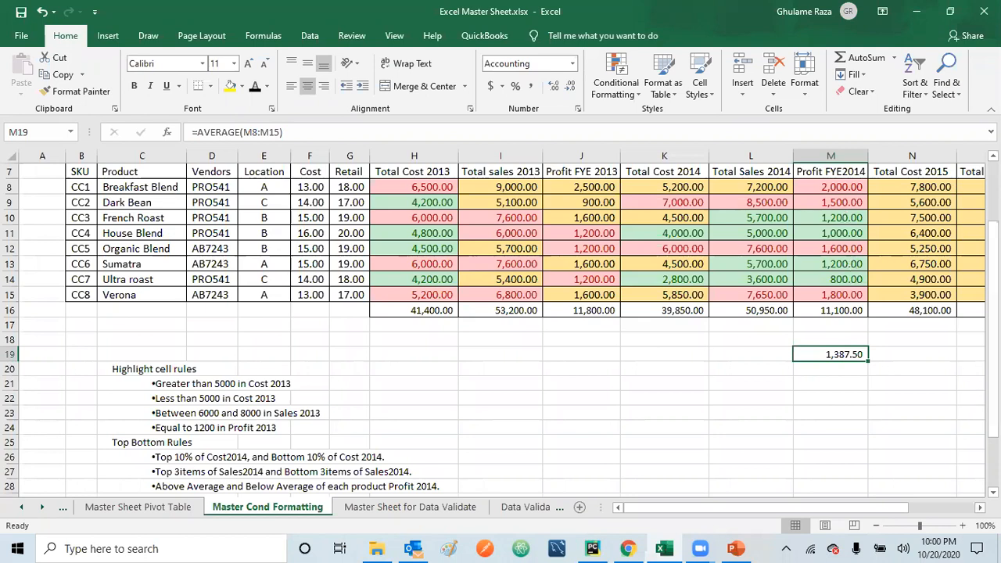
Step: Add gradient-fill Blue Data Bars to the Total Sales 2015 values (O8:O15)
scroll(500, 320, right, 2)
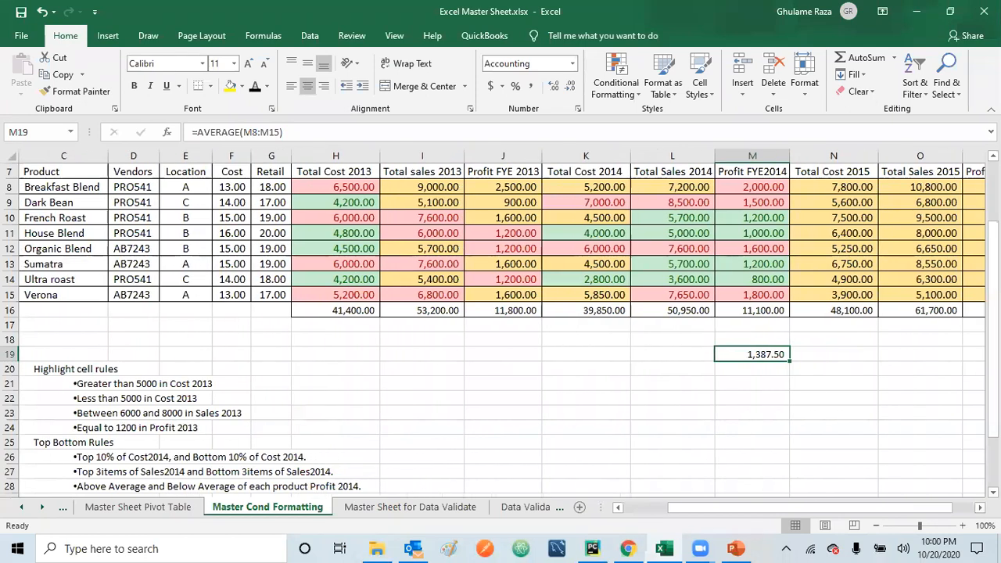
scroll(627, 460, down, 2)
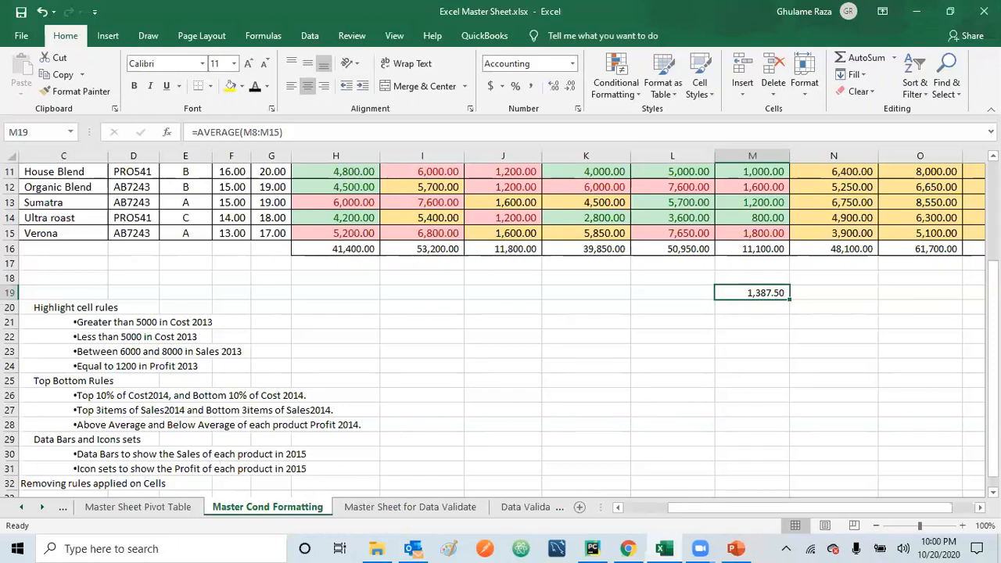
scroll(976, 391, up, 2)
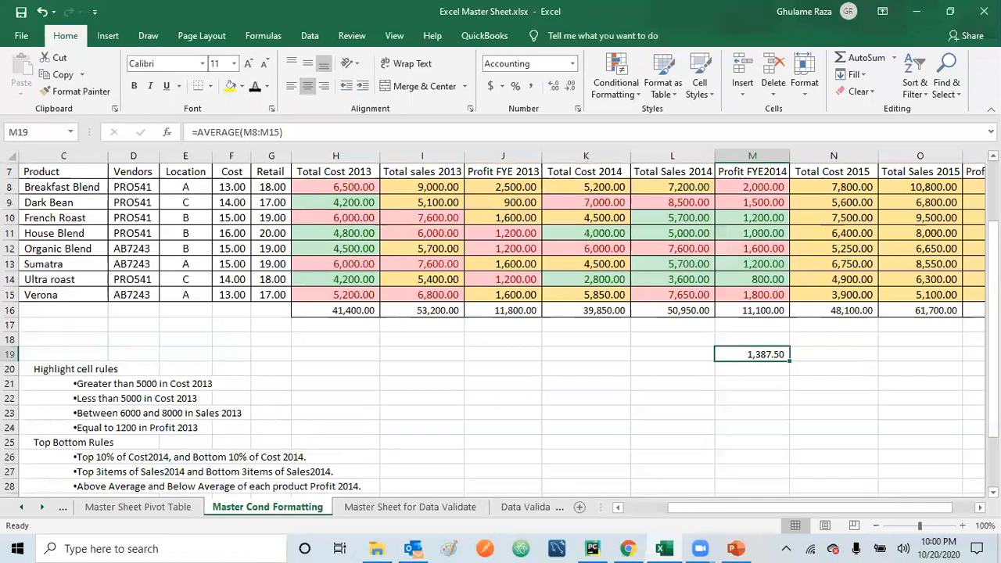
scroll(860, 321, right, 2)
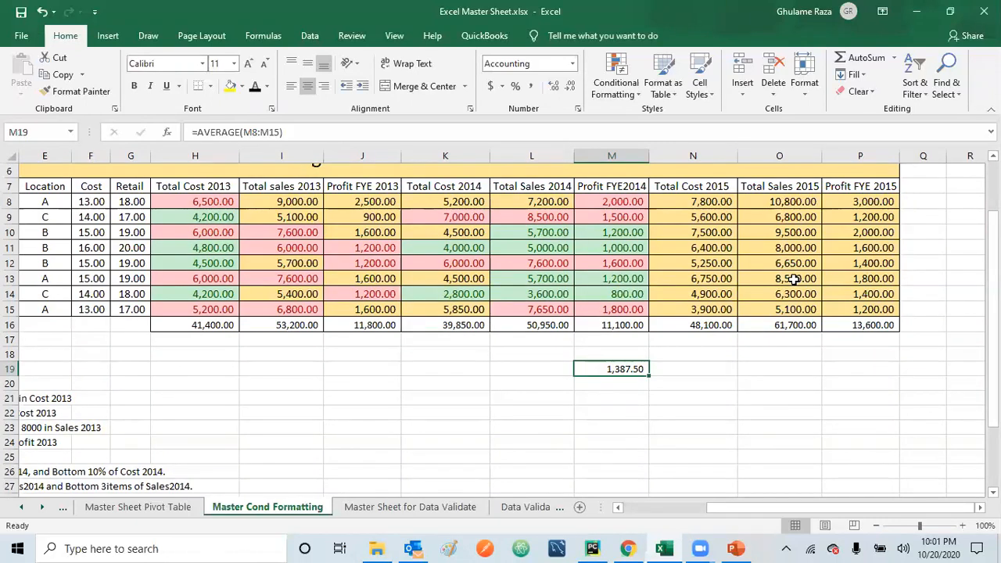
drag(770, 201, 768, 307)
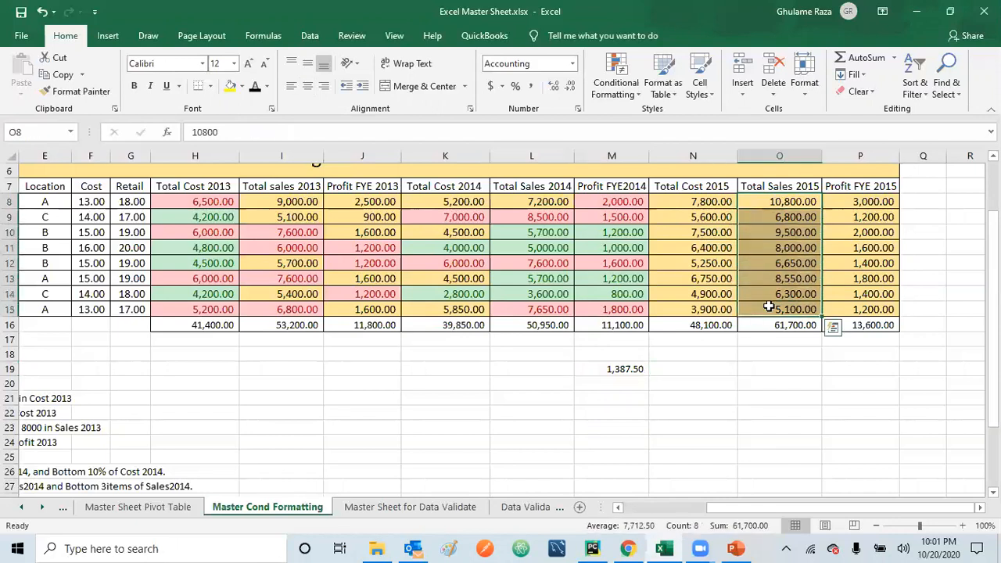
click(635, 97)
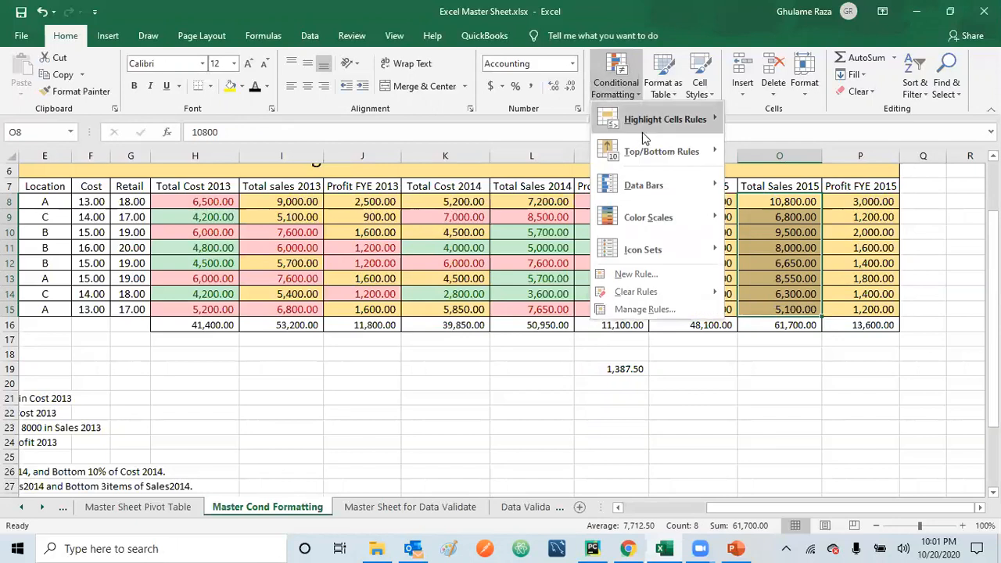
mouse_move(652, 184)
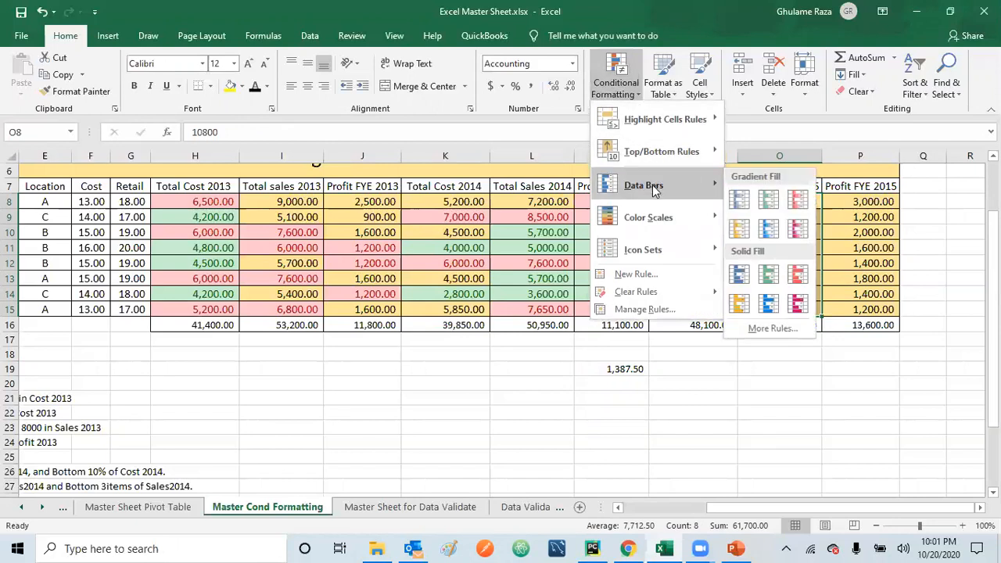
click(741, 205)
click(746, 373)
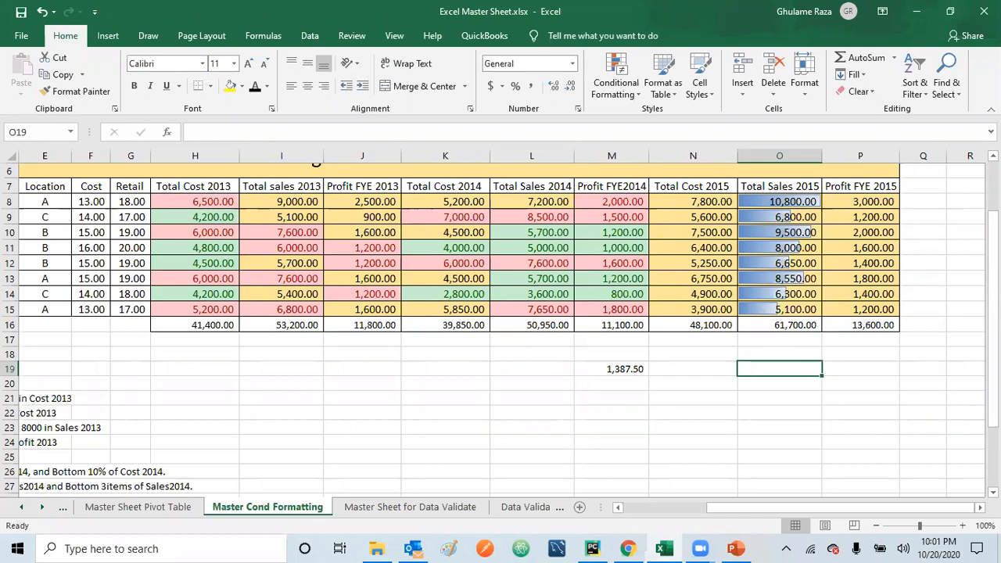
Step: Check the task list and apply the directional icon set with three coloured arrows to the Profit FYE 2015 values (P8:P15)
scroll(500, 326, down, 2)
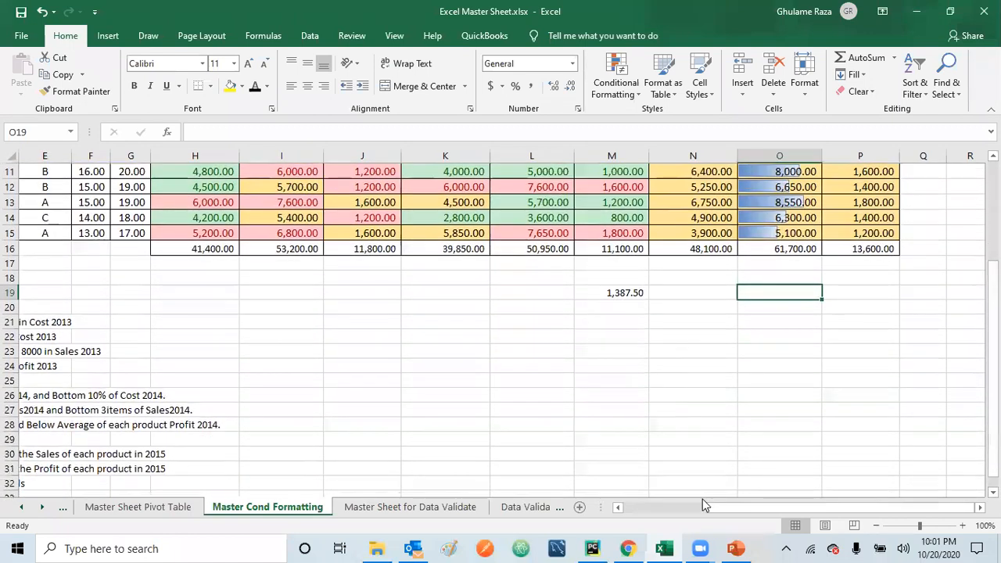
click(617, 506)
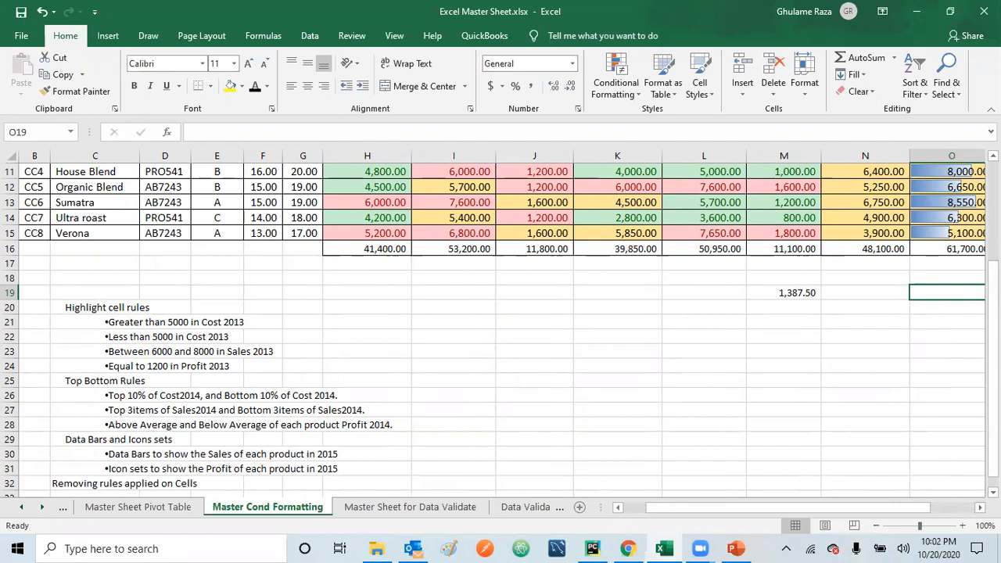
scroll(500, 320, right, 3)
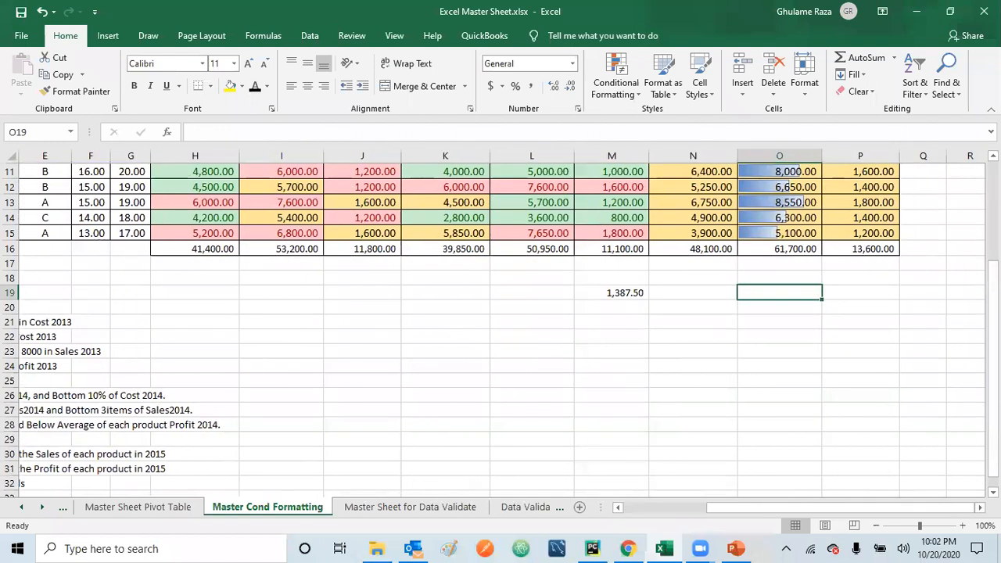
scroll(500, 325, up, 2)
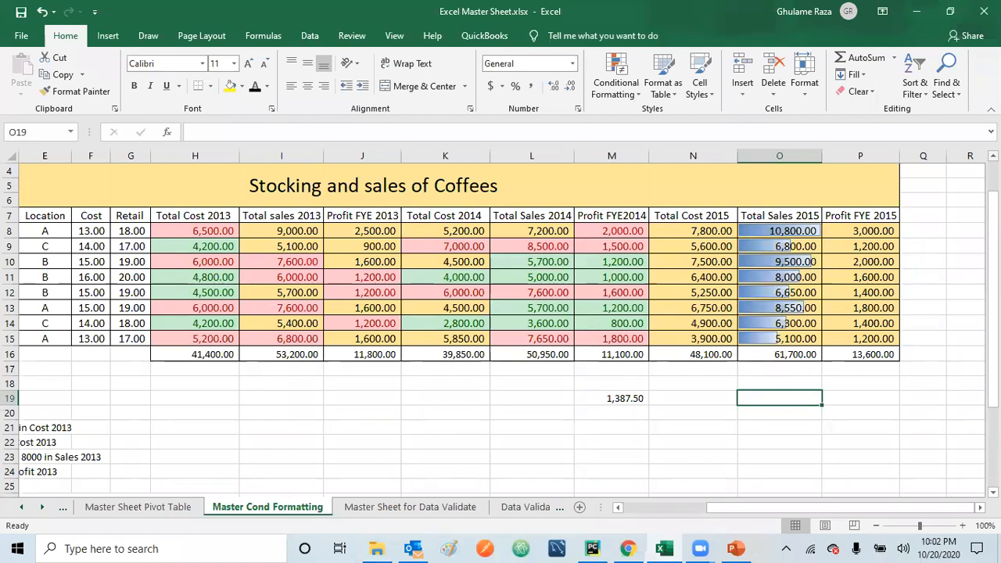
drag(859, 229, 860, 344)
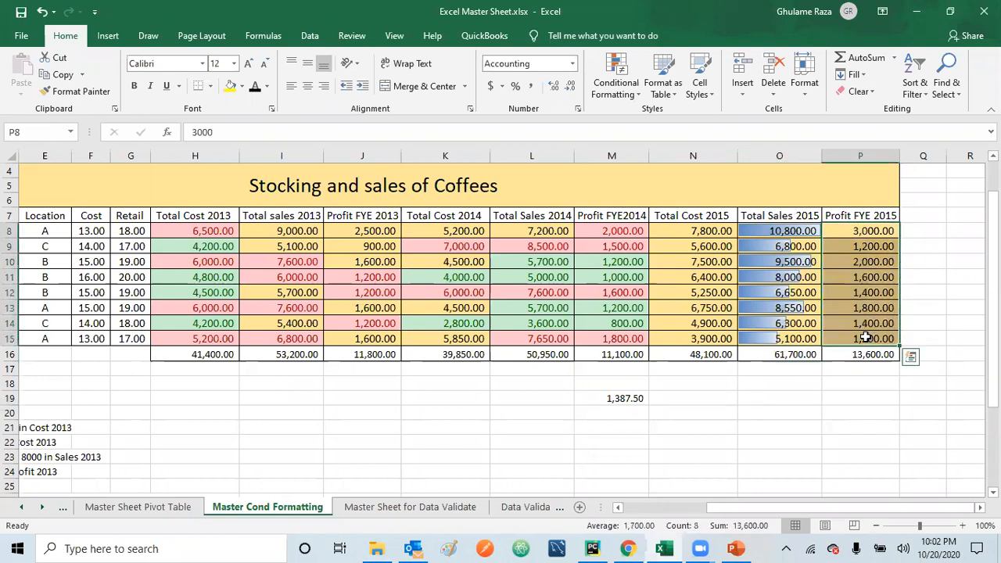
click(629, 92)
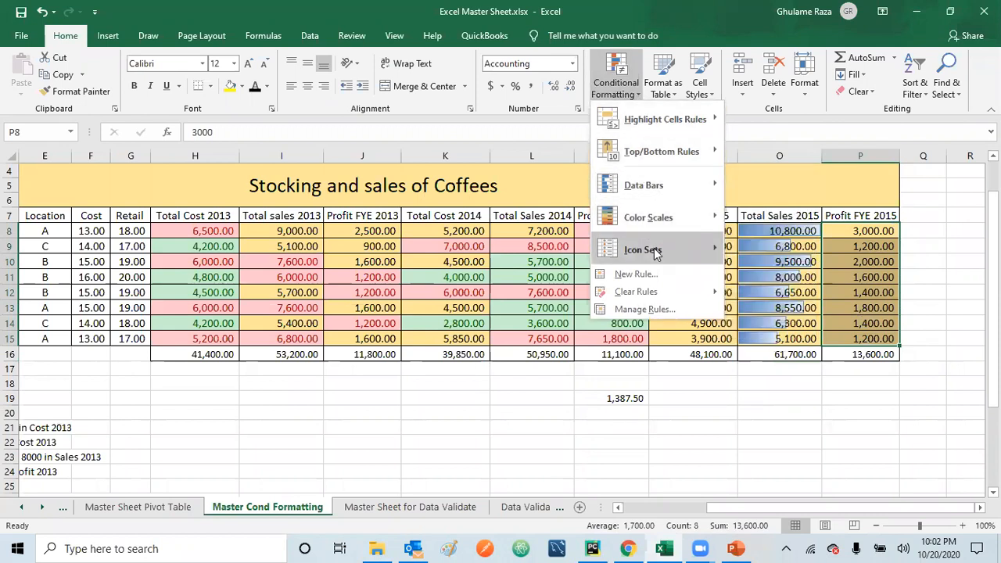
mouse_move(655, 253)
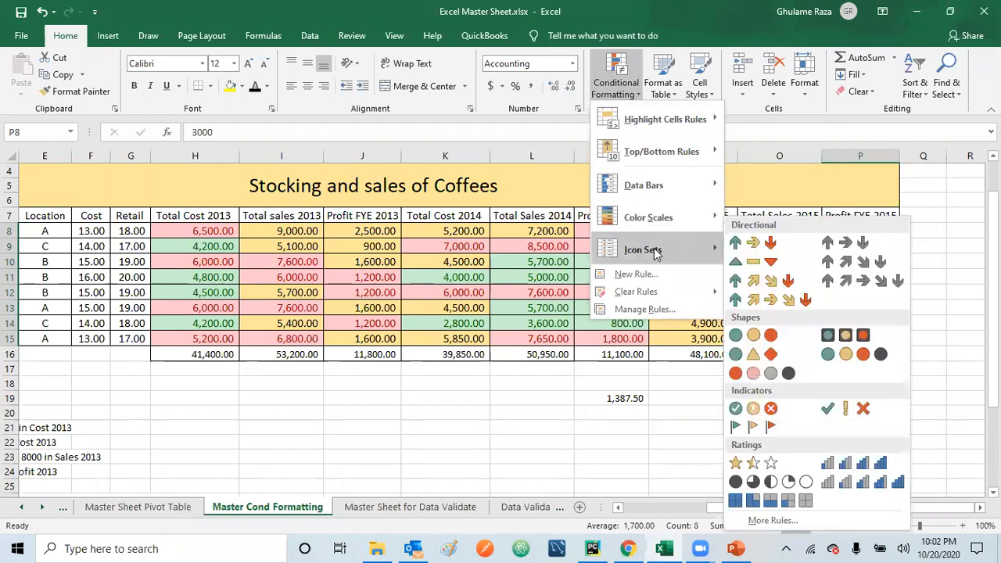
click(766, 248)
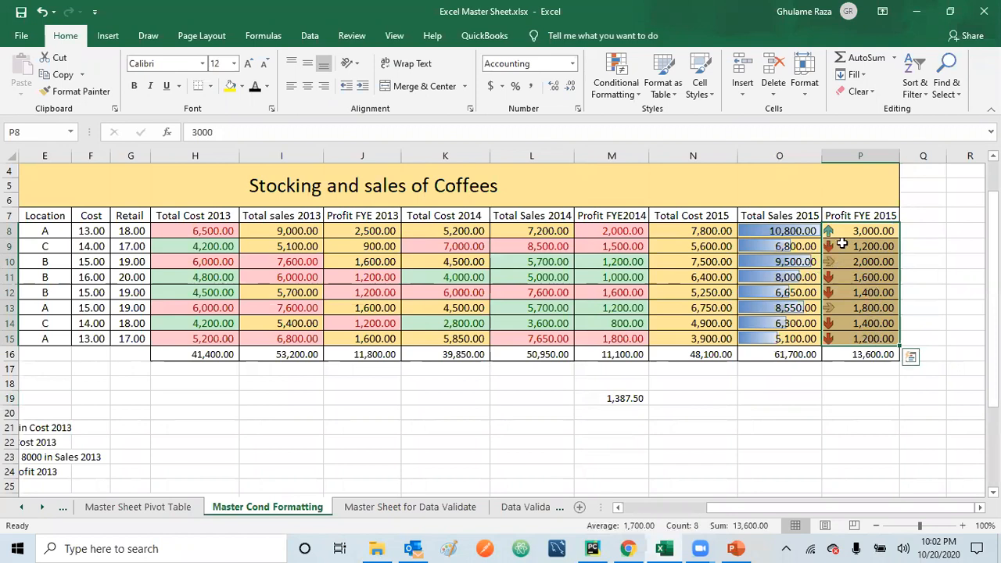
click(860, 409)
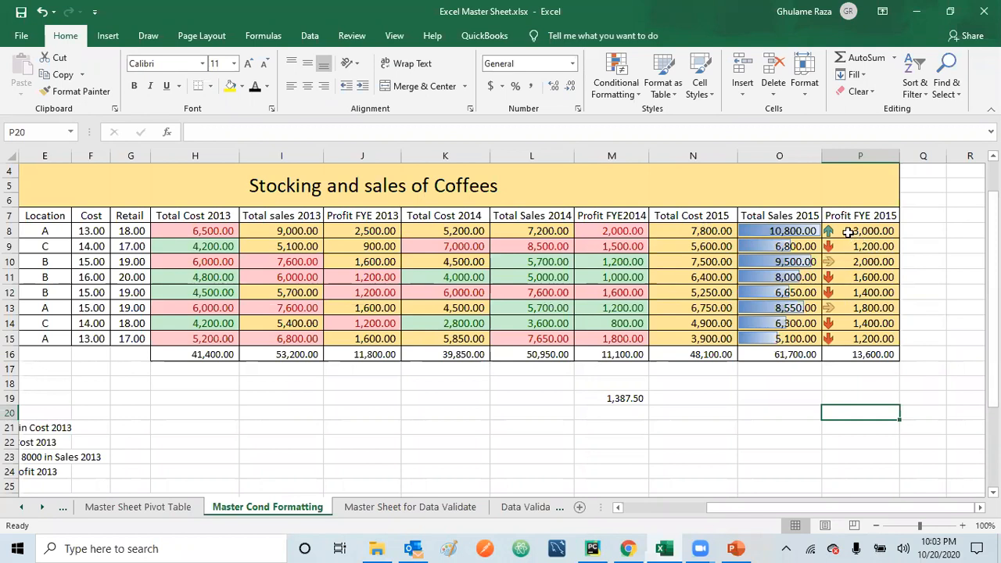
Step: Clear the conditional formatting rules from the Profit FYE 2015 cells (P8:P15) only
drag(847, 233, 847, 338)
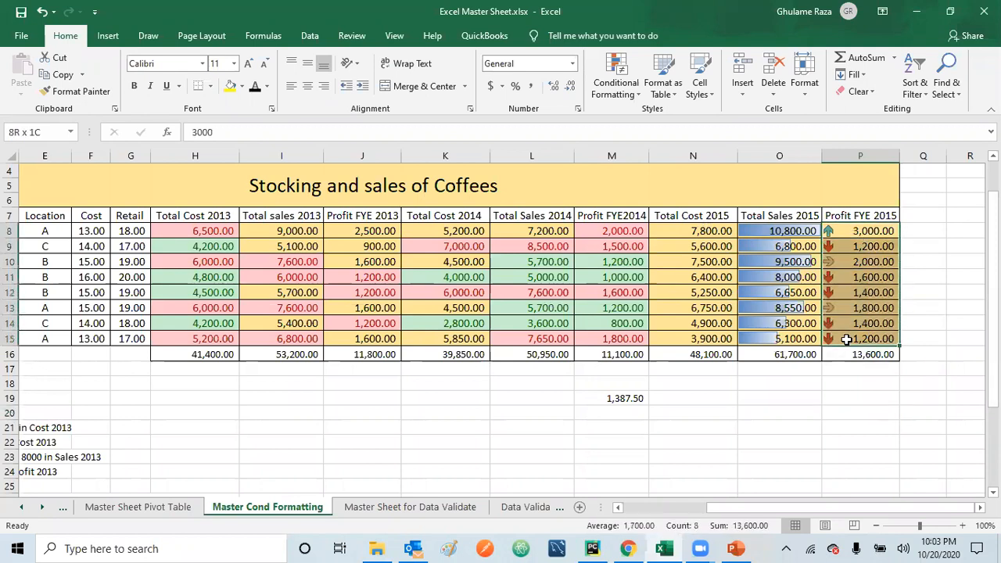
click(638, 94)
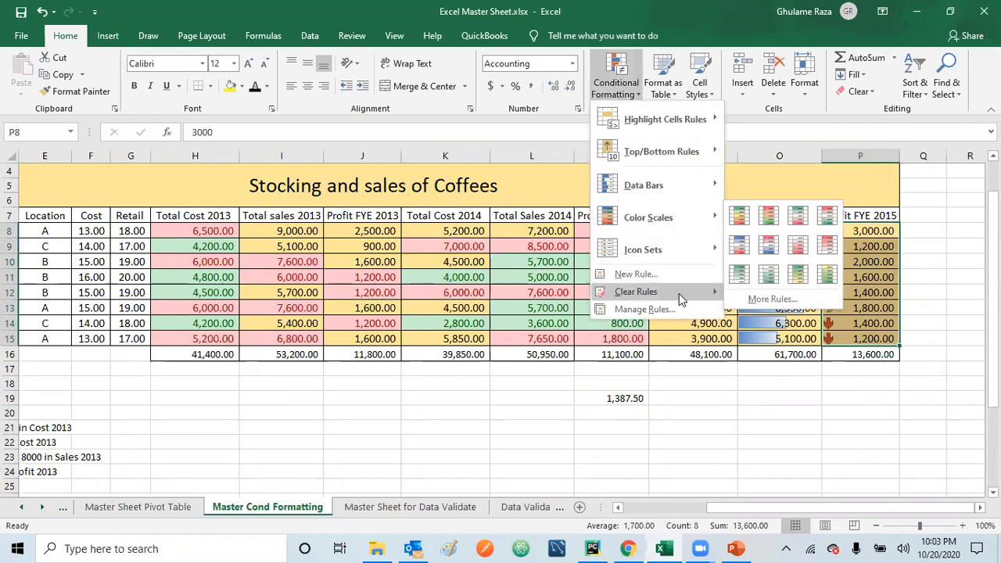
mouse_move(679, 293)
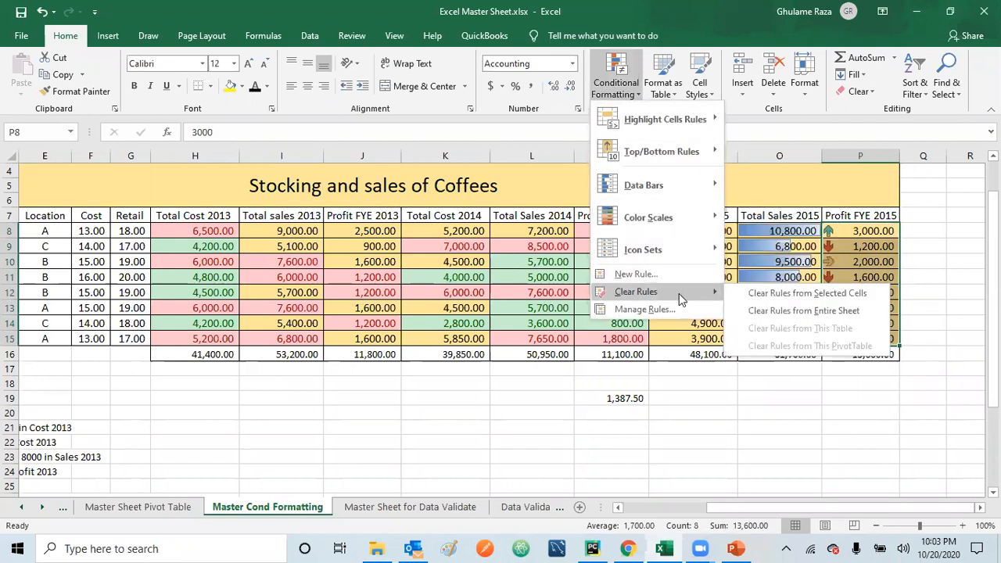
click(797, 297)
click(787, 412)
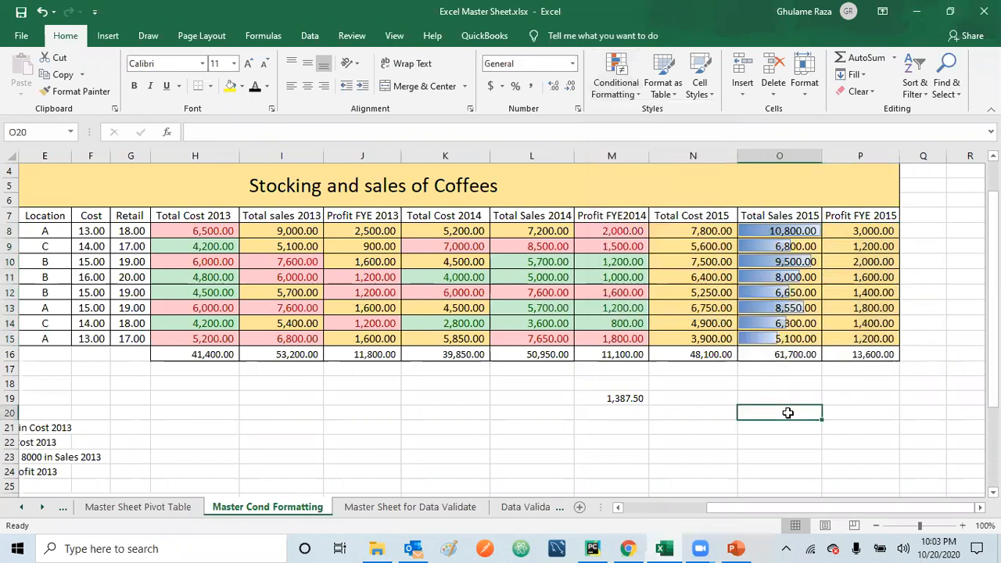